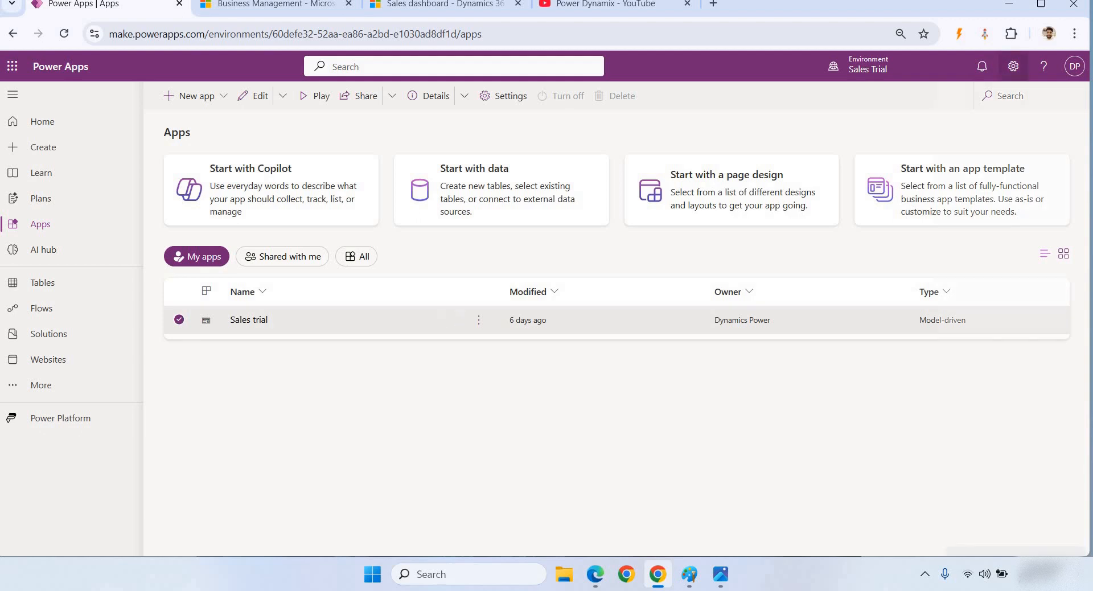
- Go through Advanced settings > Settings > Security to the Sales Trial security roles list
left_click(931, 190)
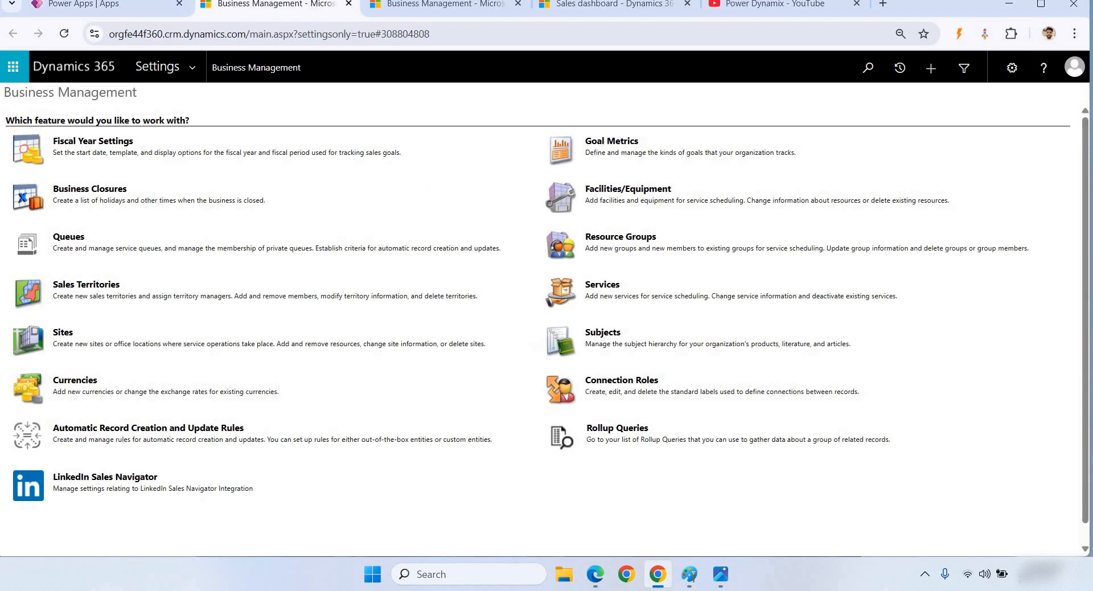
left_click(221, 68)
left_click(313, 213)
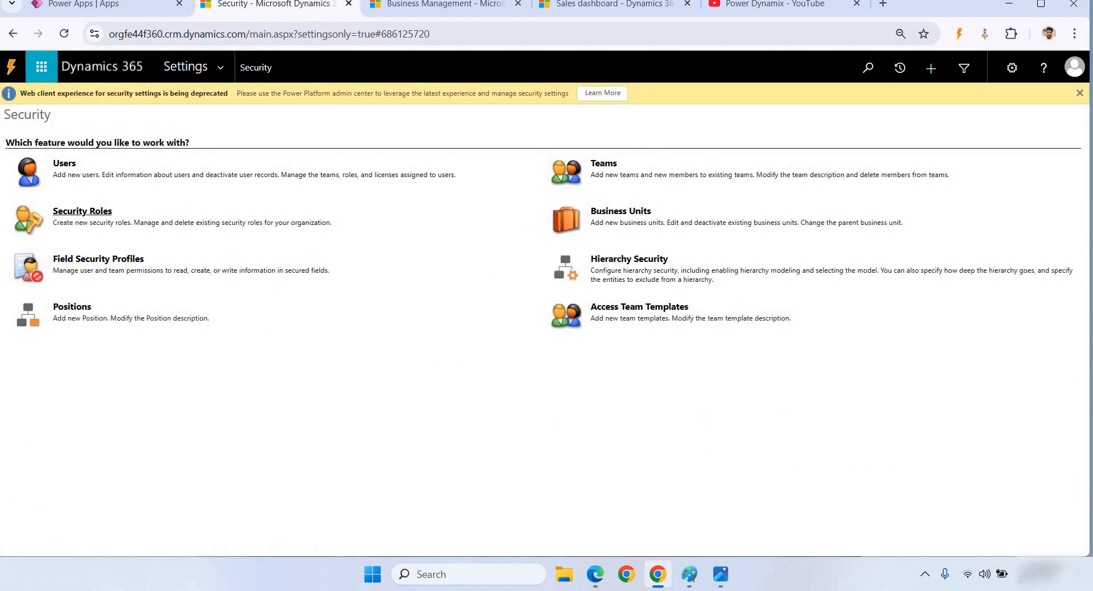
left_click(82, 210)
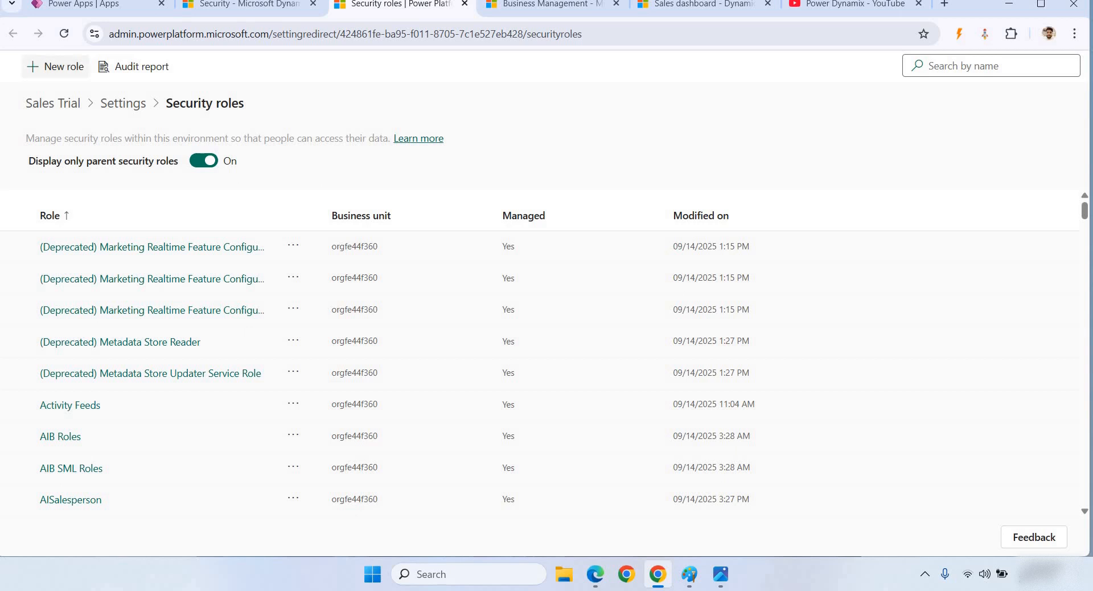
left_click(55, 66)
- Create and save role READ ACCESS USER in business unit orgfe44f360 with Direct User (Basic) inheritance
type("READ A")
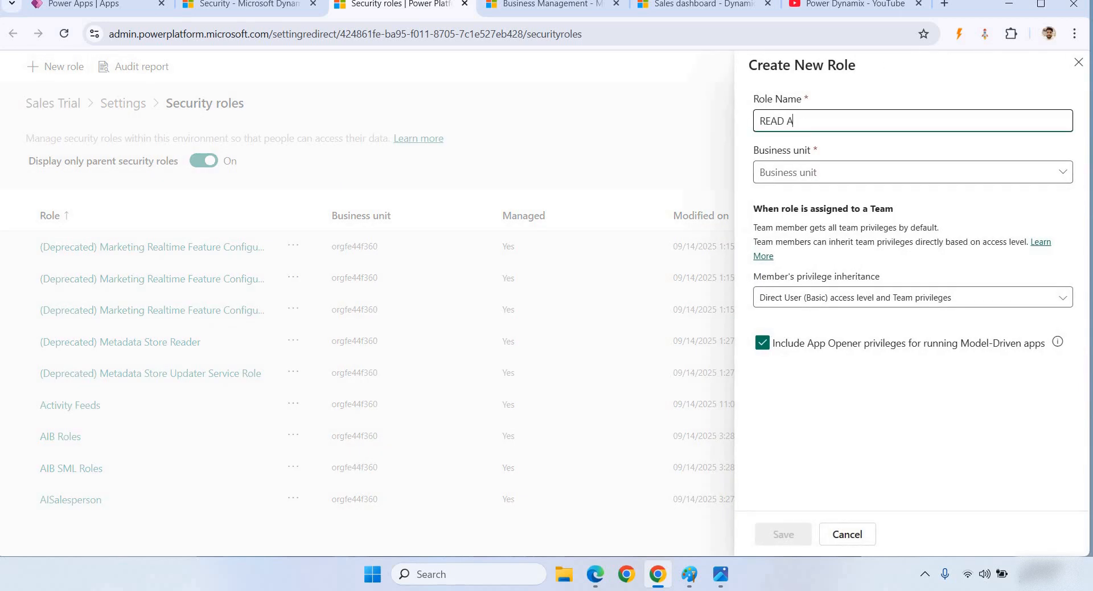
type("CCESS USER")
key("Tab")
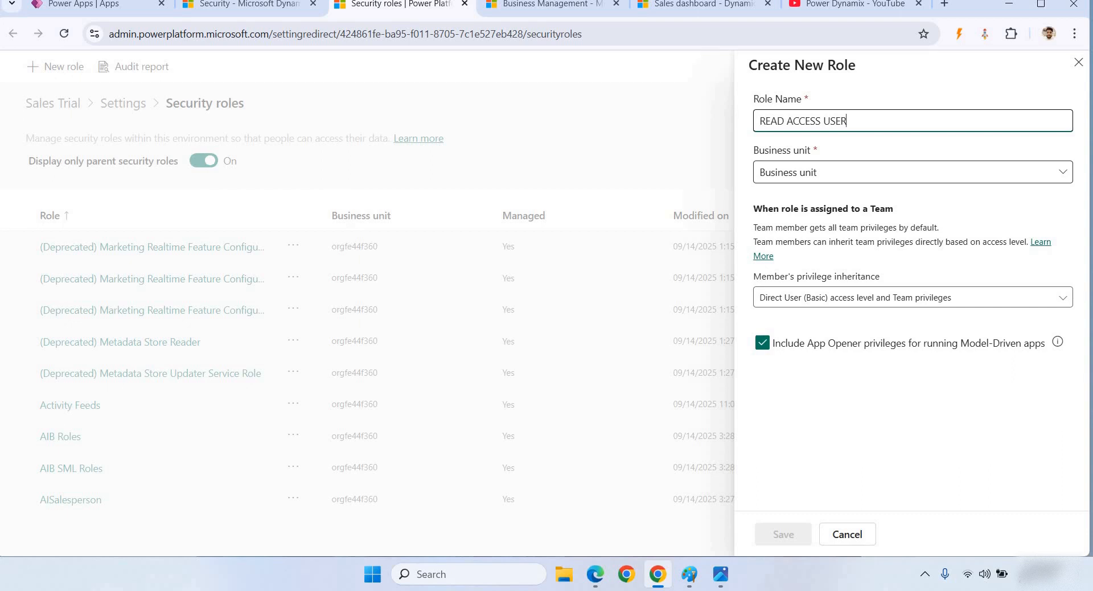
left_click(913, 171)
left_click(913, 197)
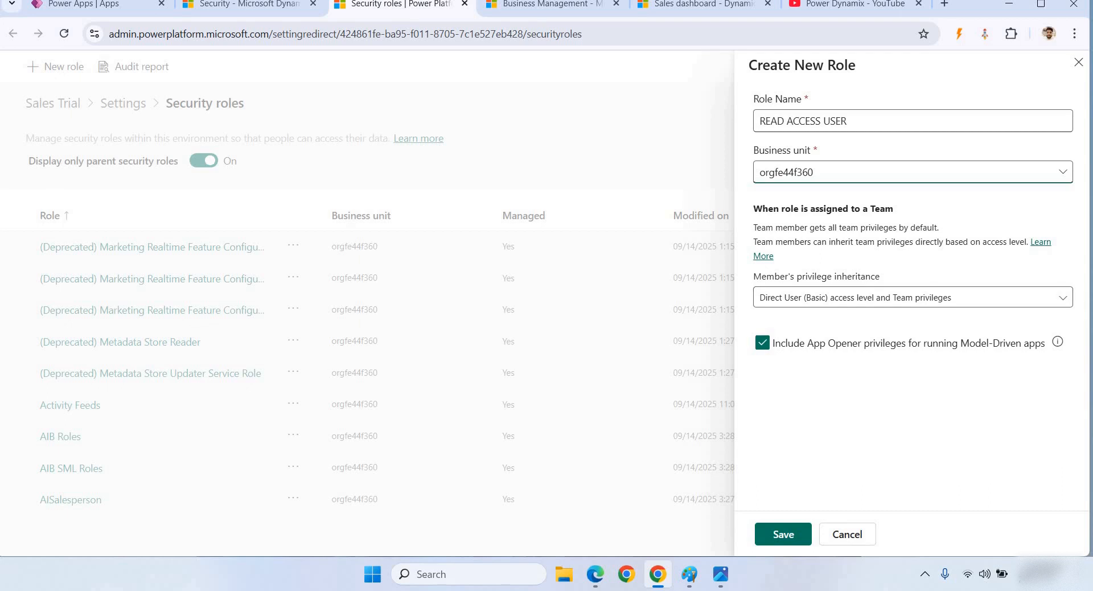
left_click(913, 297)
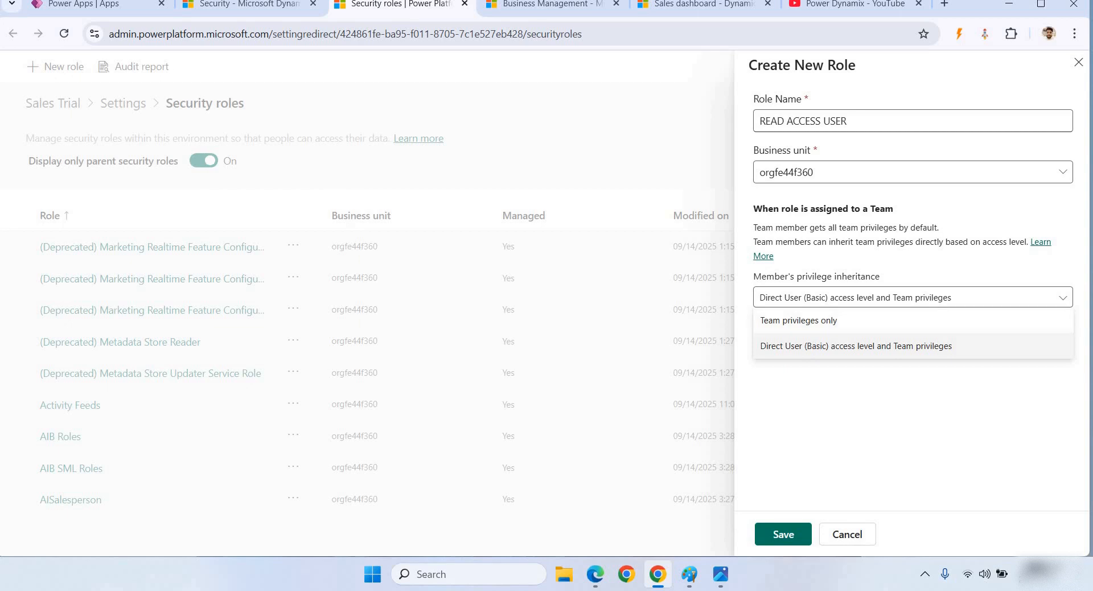
left_click(855, 346)
left_click(783, 534)
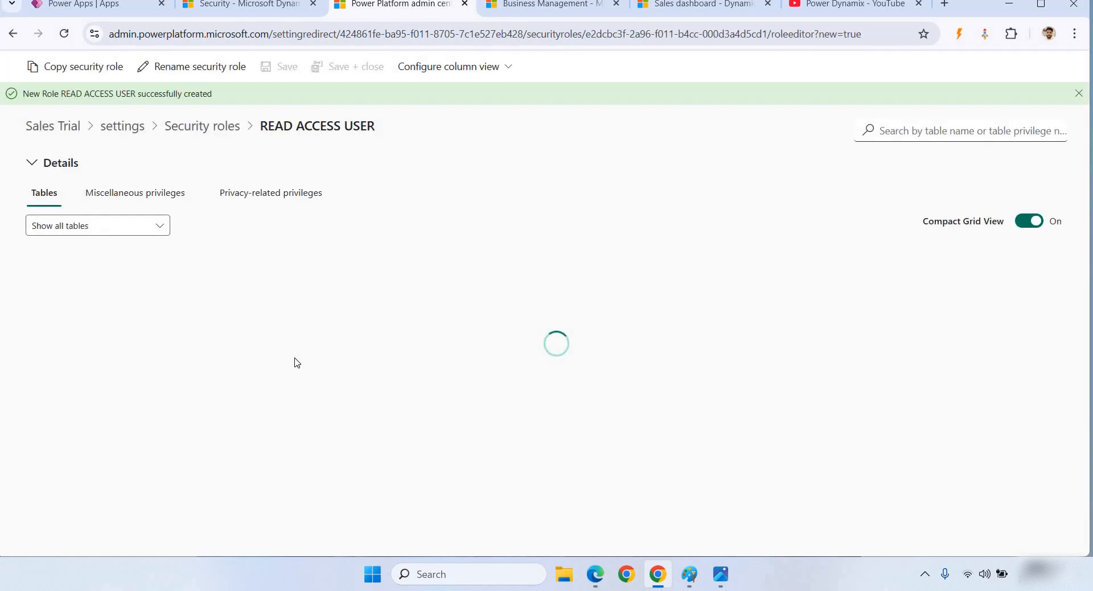
- Give the Goal table Organization-level Read access
scroll(216, 418, "down", 3)
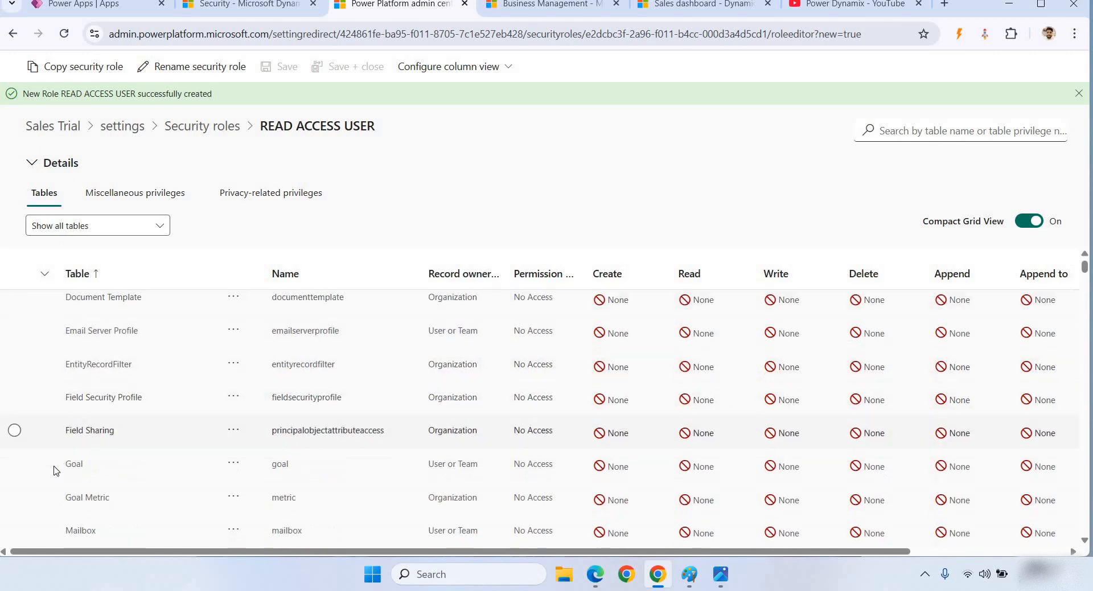
left_click(15, 464)
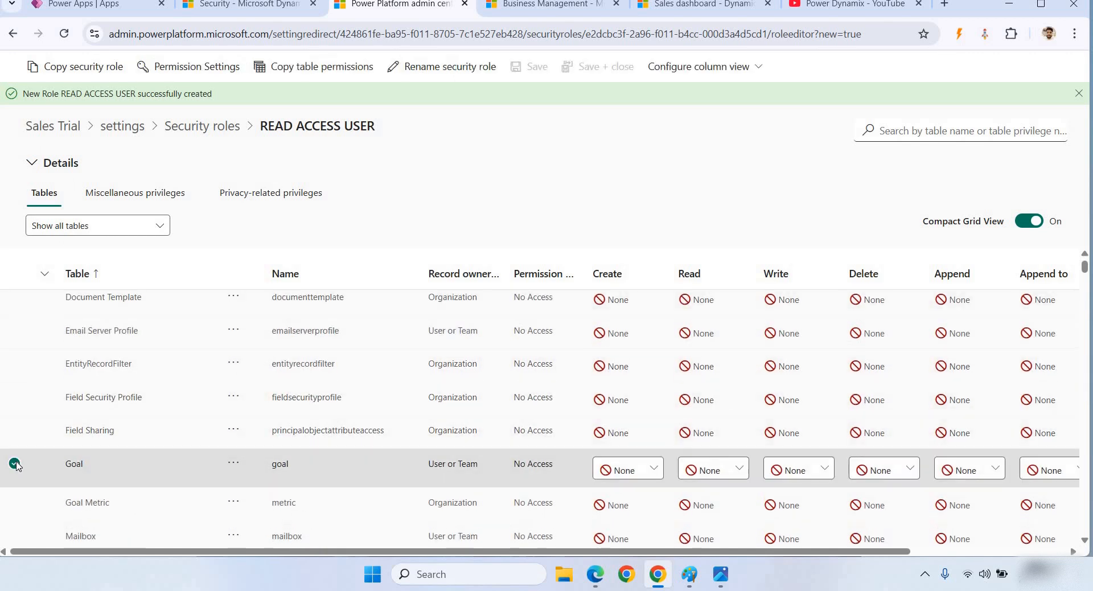
left_click(741, 462)
left_click(737, 395)
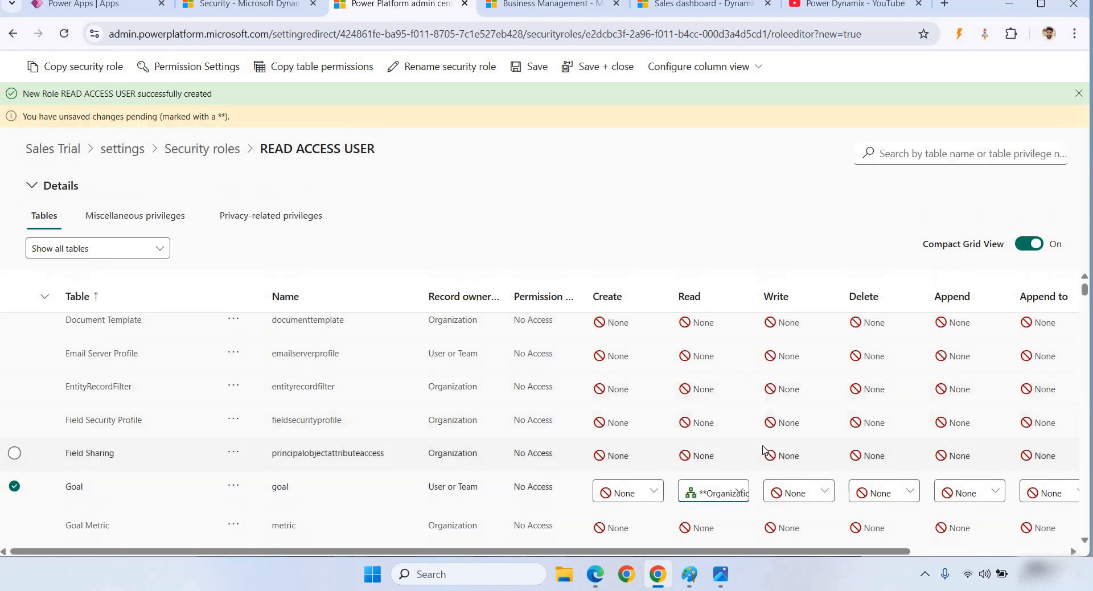
- Set Organization-level Read on the Mobile Offline Profile and Note tables
scroll(763, 449, "down", 2)
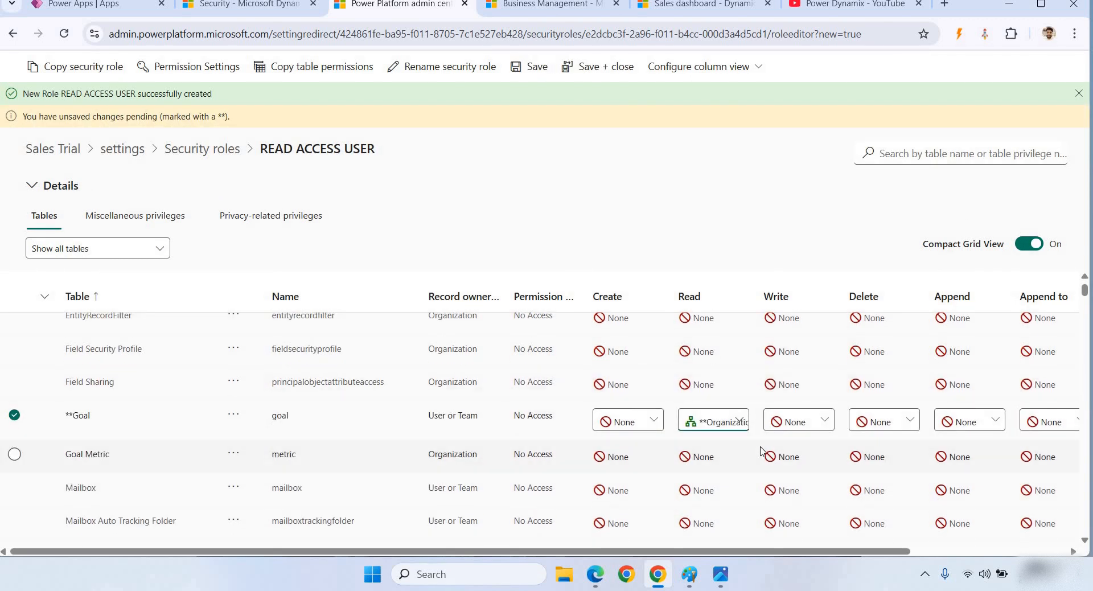
scroll(206, 449, "down", 3)
scroll(206, 449, "down", 20)
scroll(264, 472, "down", 1)
left_click(14, 414)
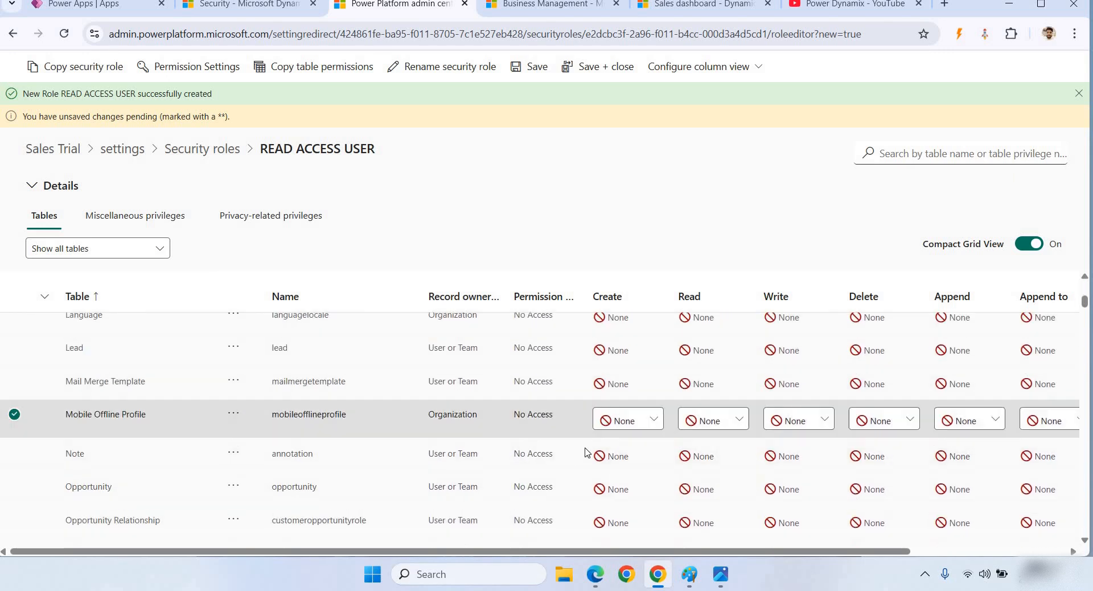
left_click(709, 419)
left_click(713, 445)
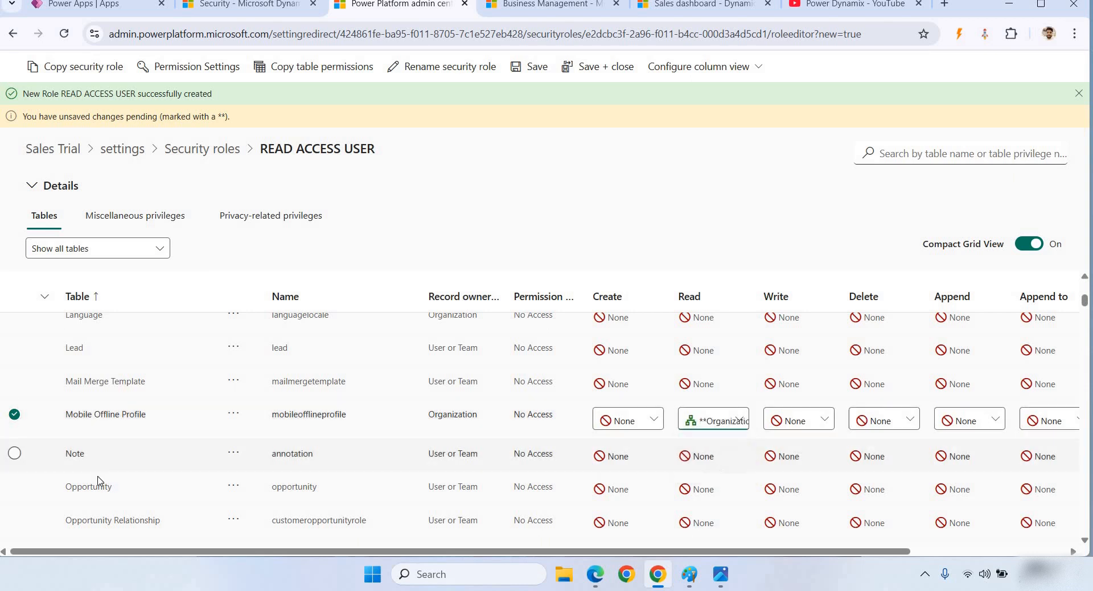
left_click(18, 453)
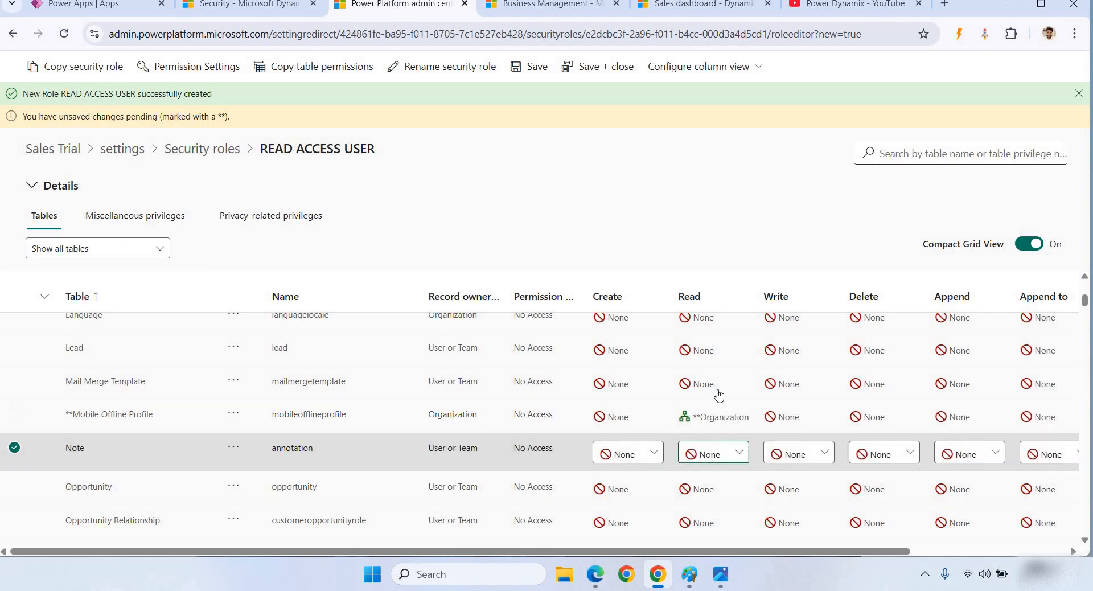
left_click(713, 453)
left_click(720, 376)
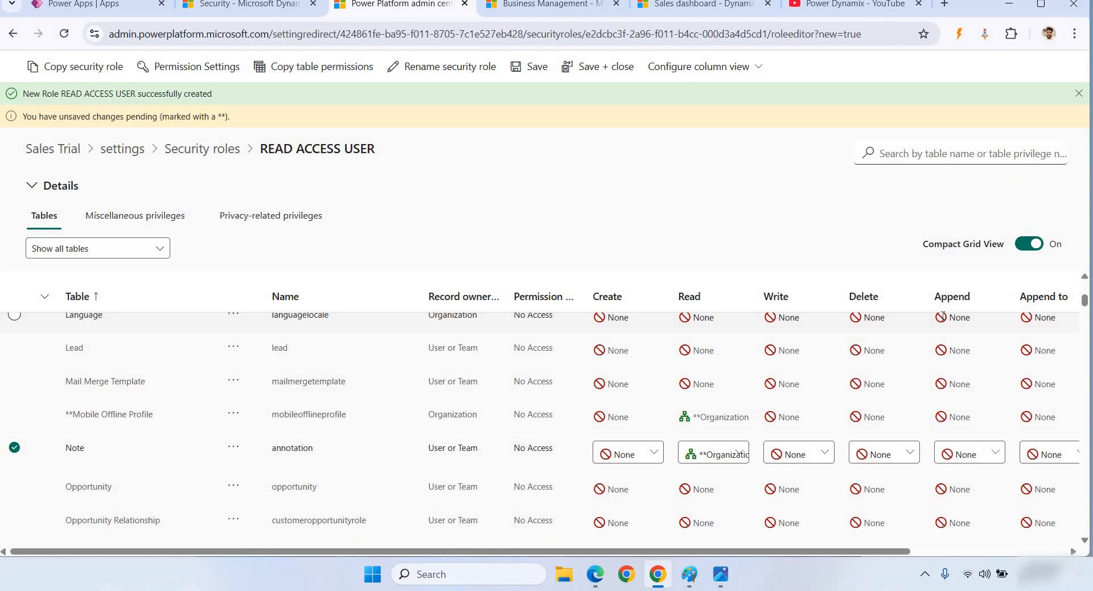
- Start an Advanced Find that looks for Security Roles
left_click(262, 10)
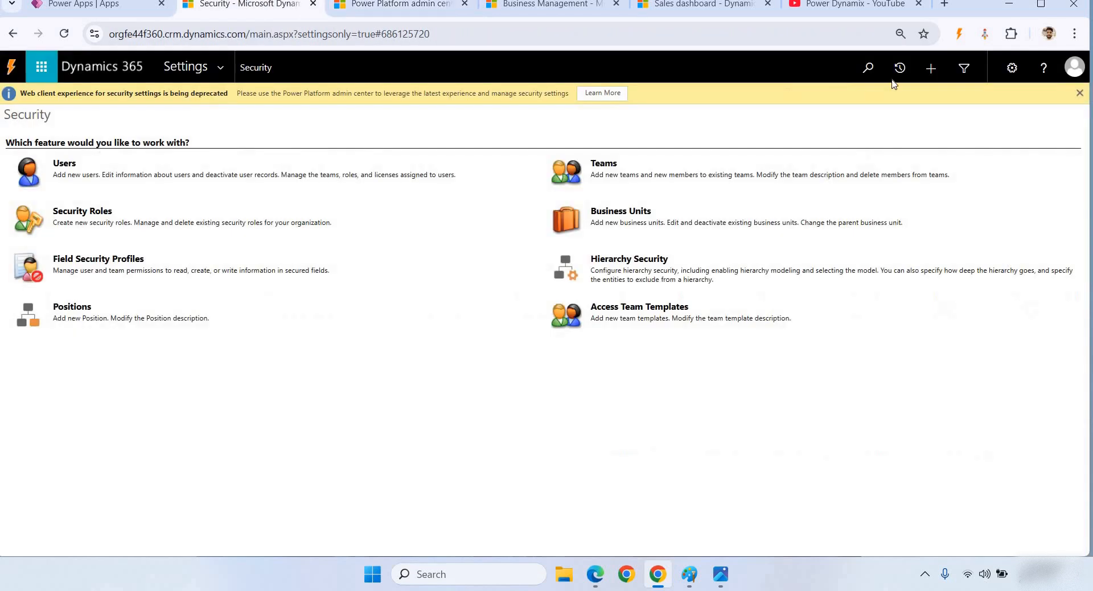
left_click(963, 67)
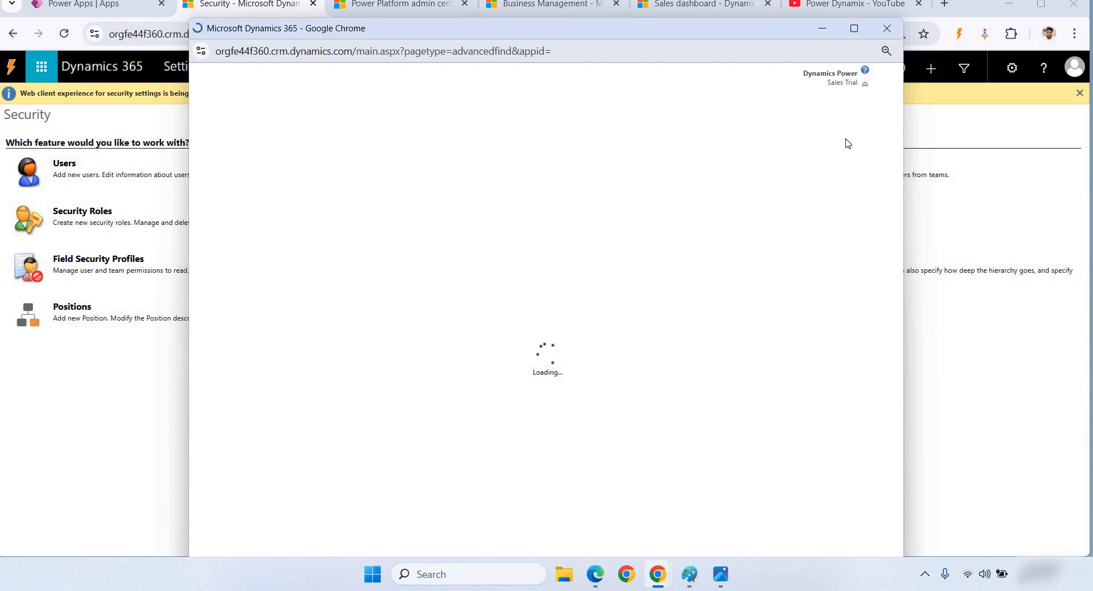
left_click(374, 162)
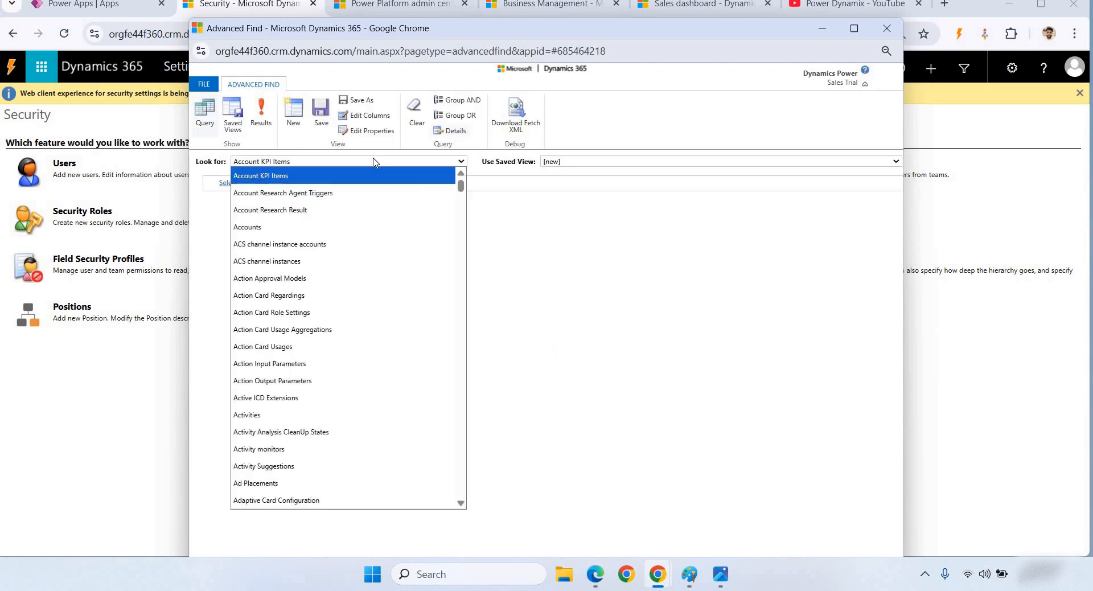
type("sec")
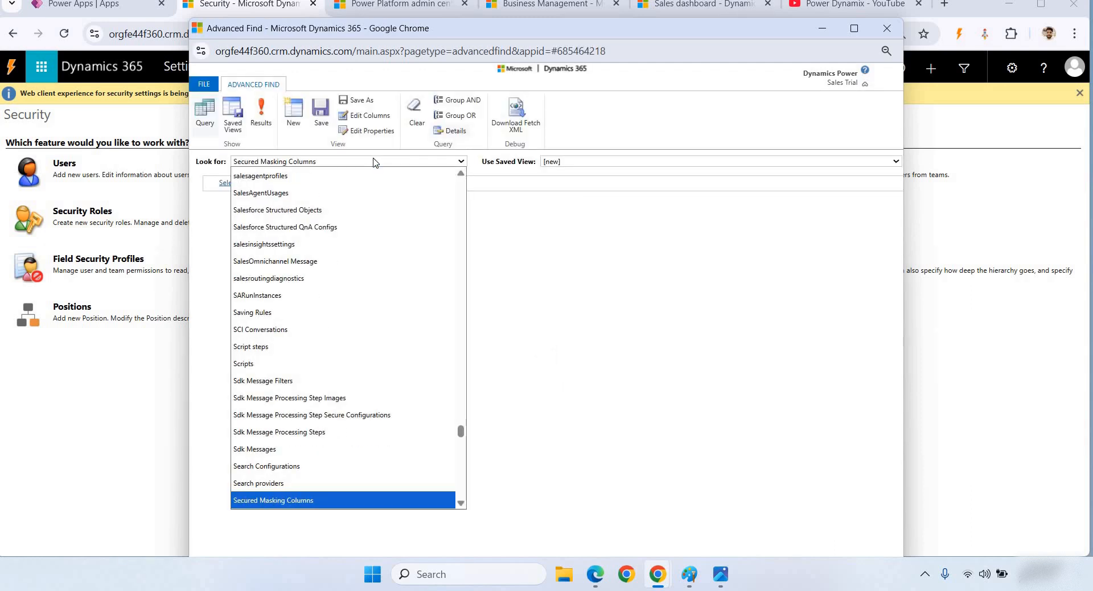
key("Down")
key("Down")
key("Down")
key("Up")
key("Return")
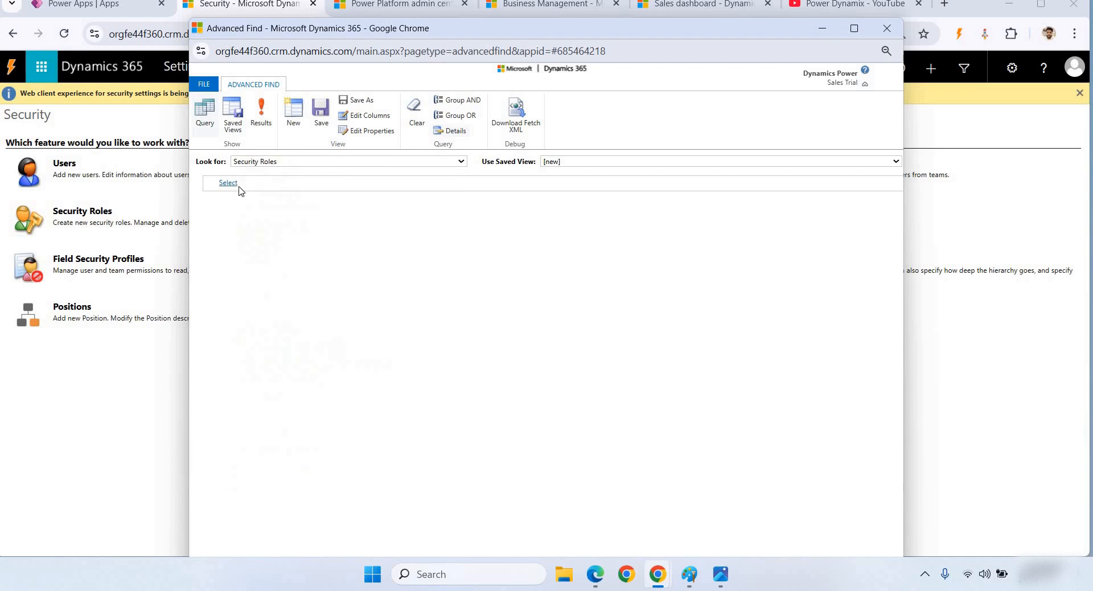
- Add a Name Contains 'Test' condition and run the query
left_click(229, 182)
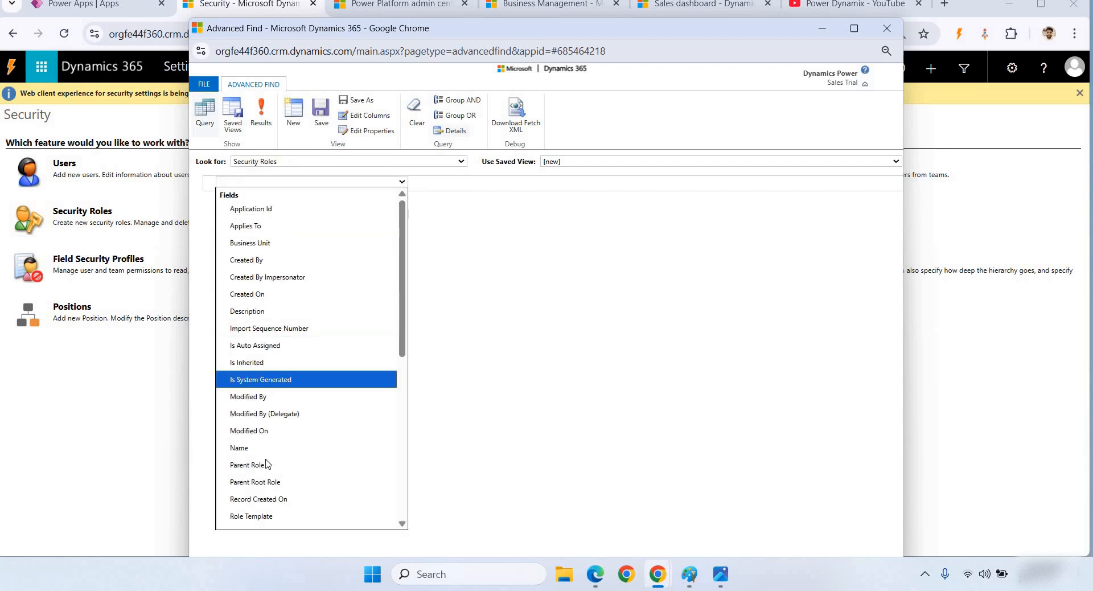
key("Up")
key("Return")
left_click(329, 183)
key("Down")
key("Down")
key("Return")
left_click(435, 182)
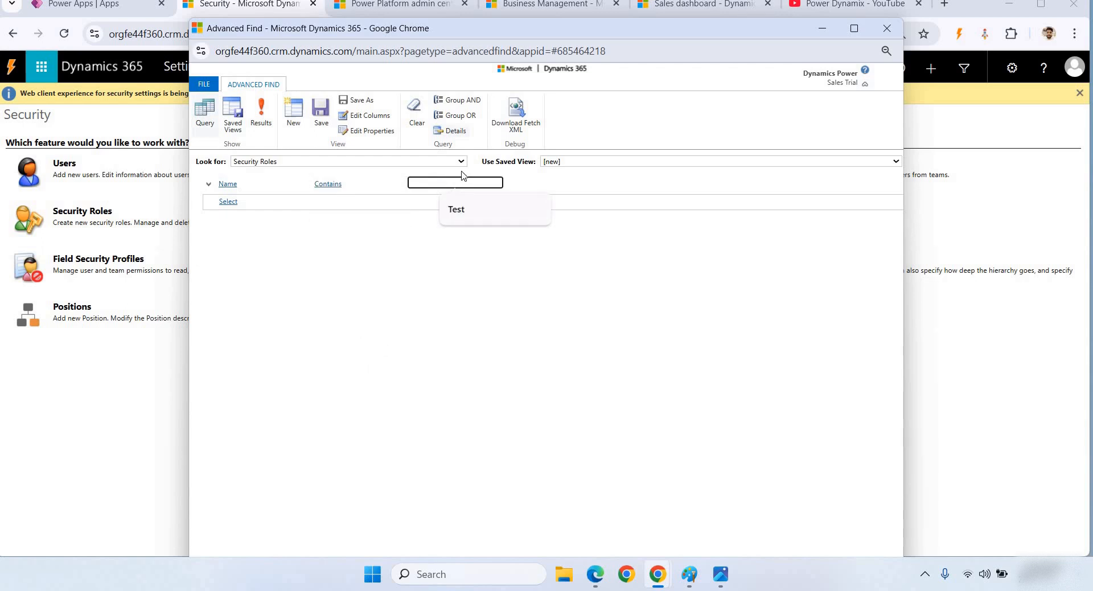
left_click(477, 208)
left_click(261, 116)
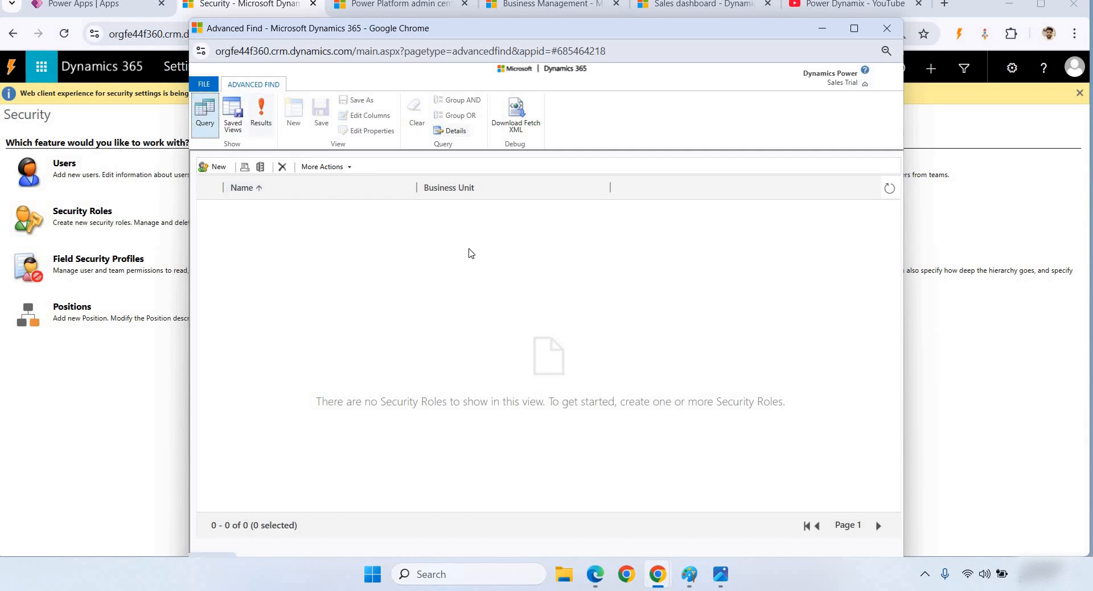
- Change the search value to 'rwadrwad' and rerun the query
left_click(437, 182)
key("BackSpace")
key("BackSpace")
key("BackSpace")
key("BackSpace")
type("rwa")
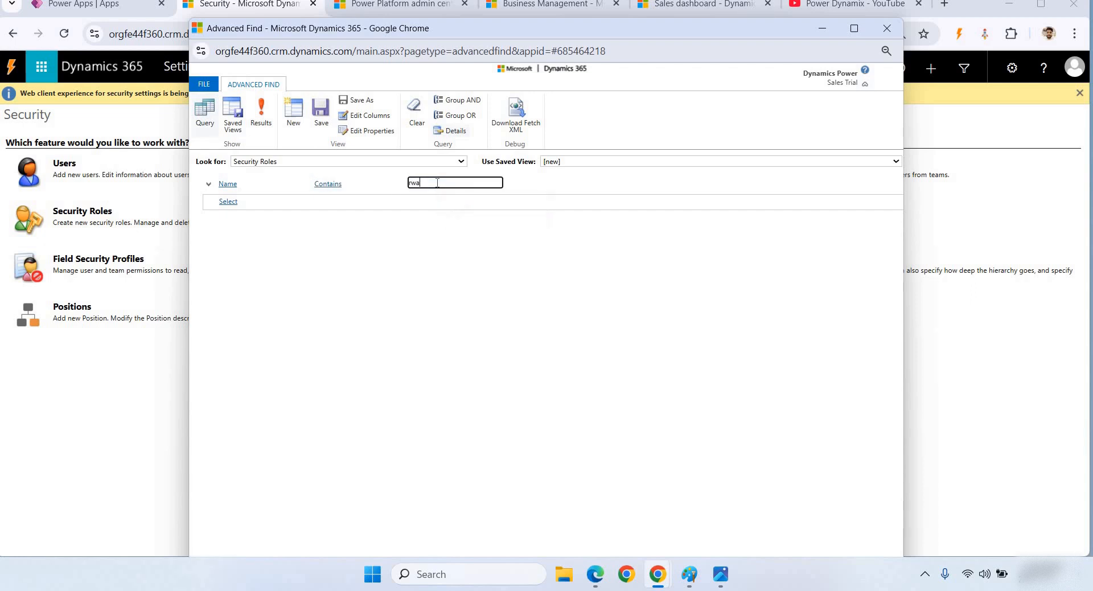
type("drwad")
left_click(261, 113)
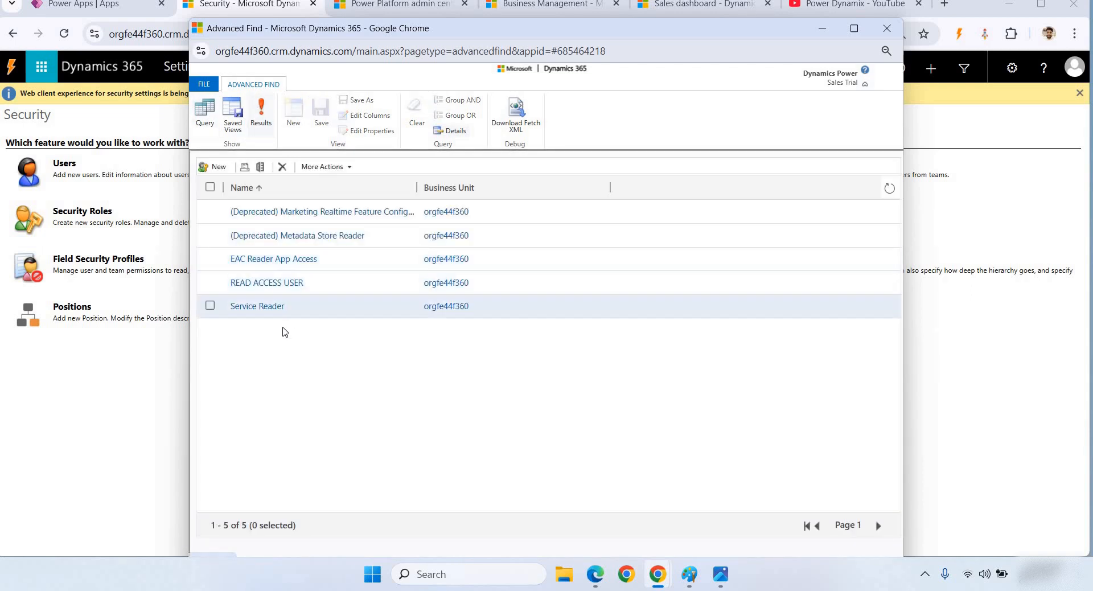
- Open READ ACCESS USER and clear Write access on all Customization tables
left_click(267, 283)
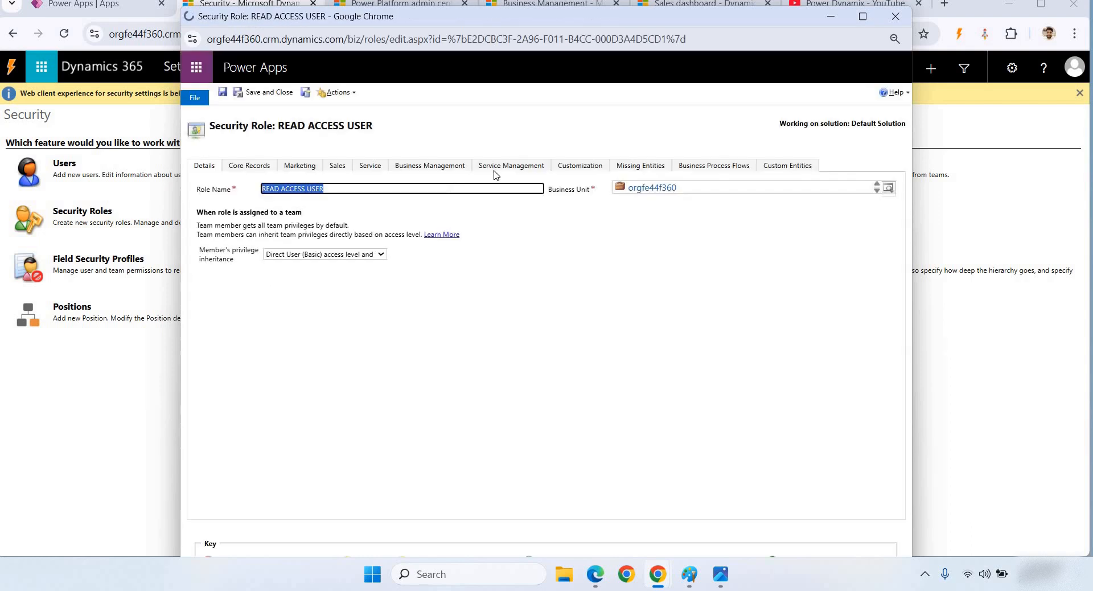
left_click(584, 169)
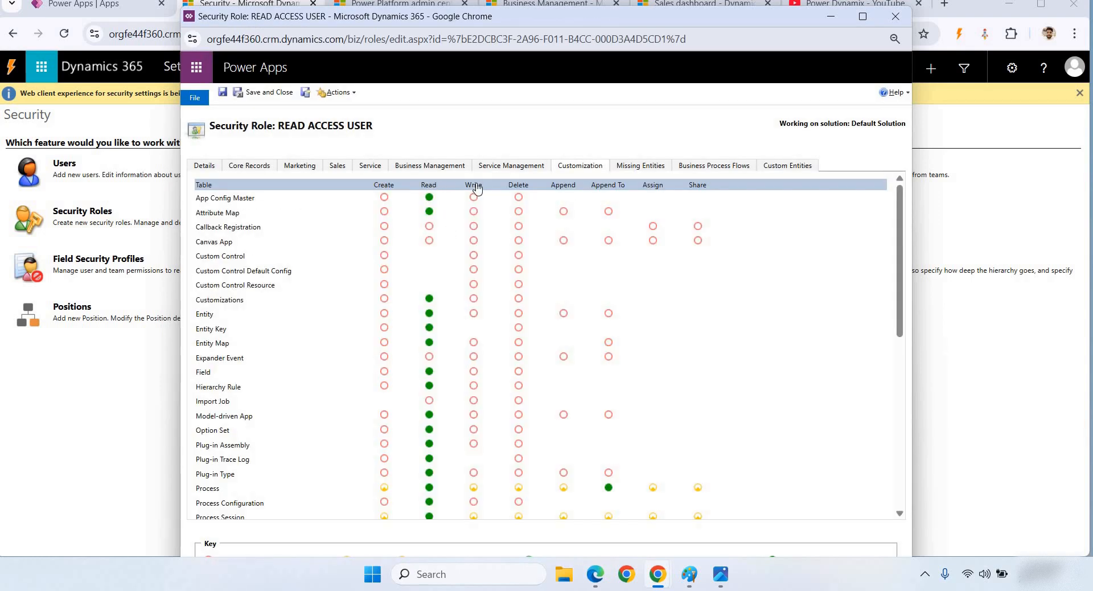
left_click(474, 186)
left_click(472, 186)
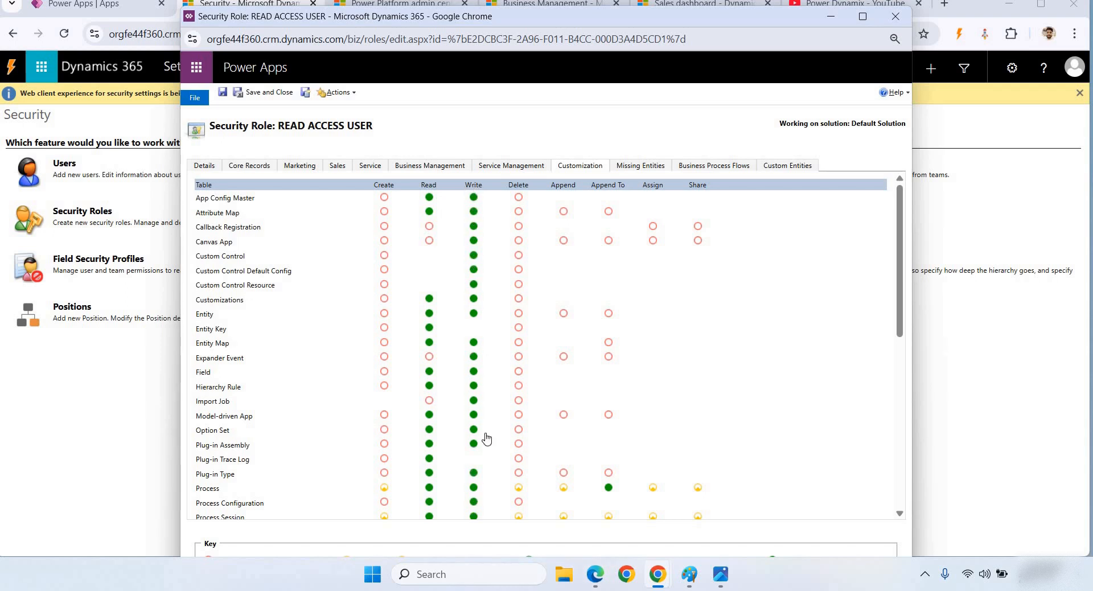
scroll(485, 406, "down", 10)
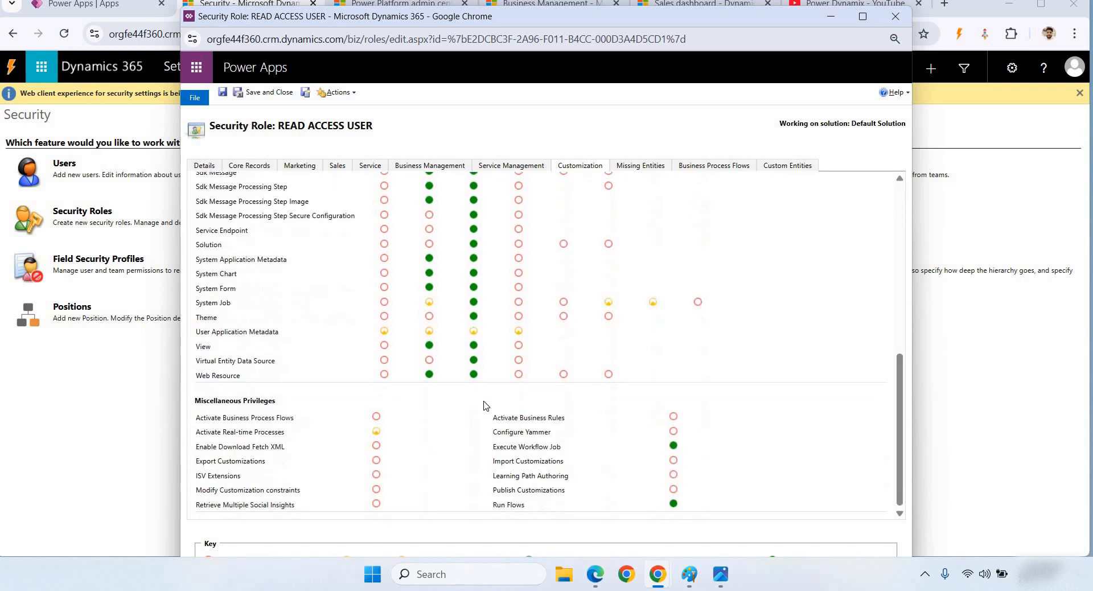
scroll(478, 342, "up", 10)
left_click(473, 186)
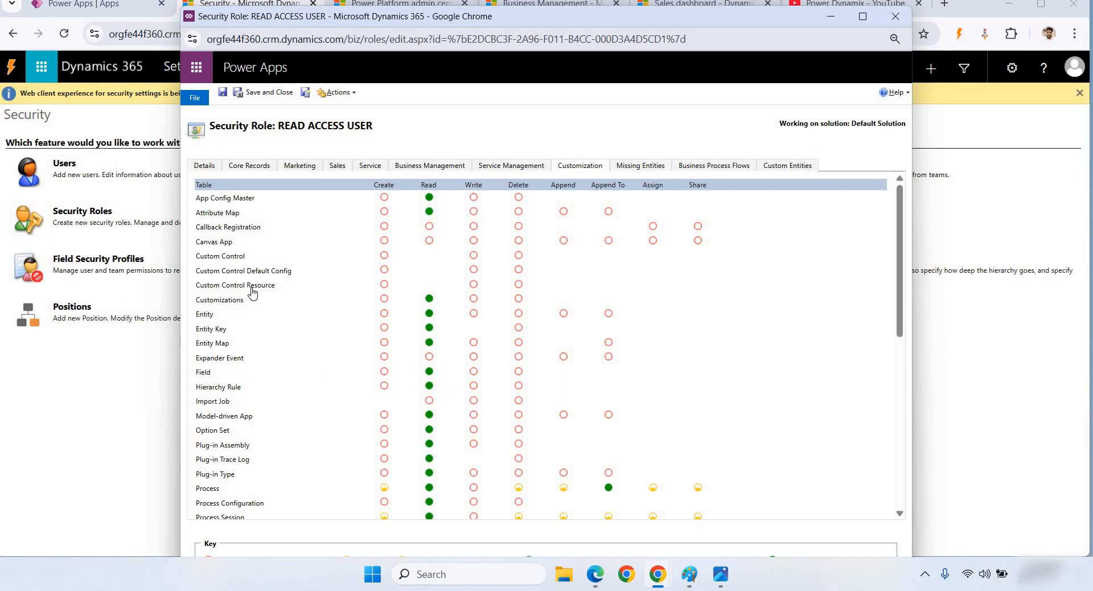
- Keep organization-level Read on Model-driven App, remove Read on Option Set, and view Custom Entities
left_click(429, 415)
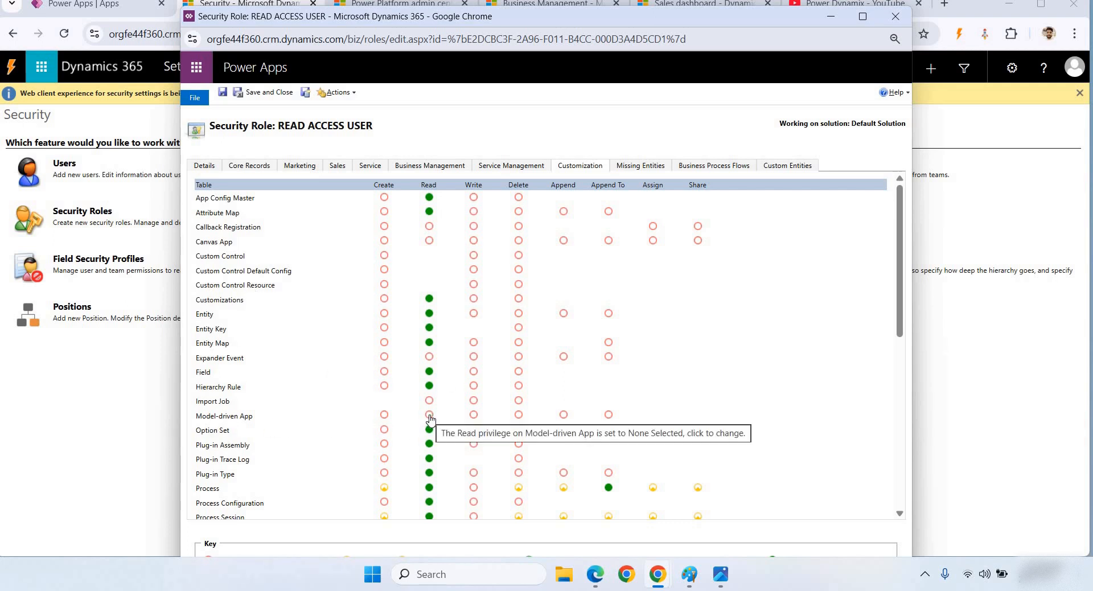
left_click(430, 418)
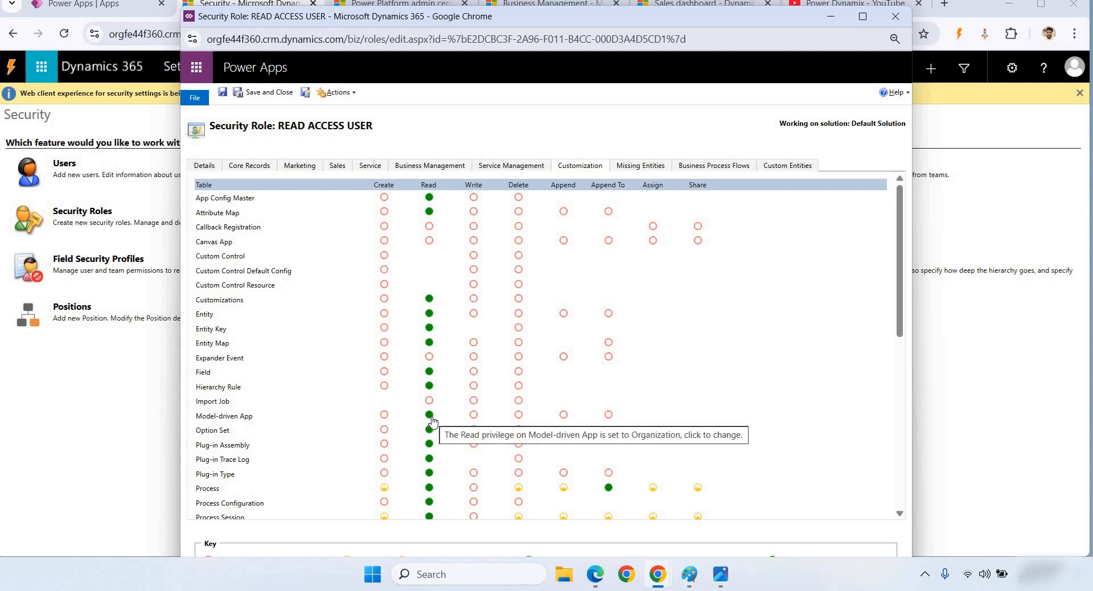
left_click(429, 429)
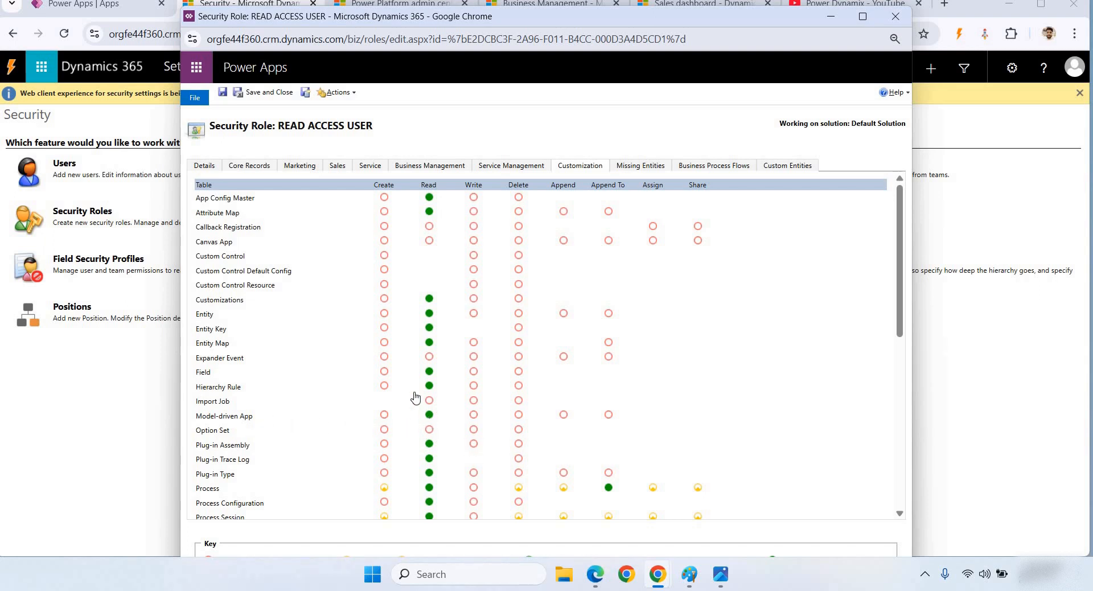
left_click(776, 167)
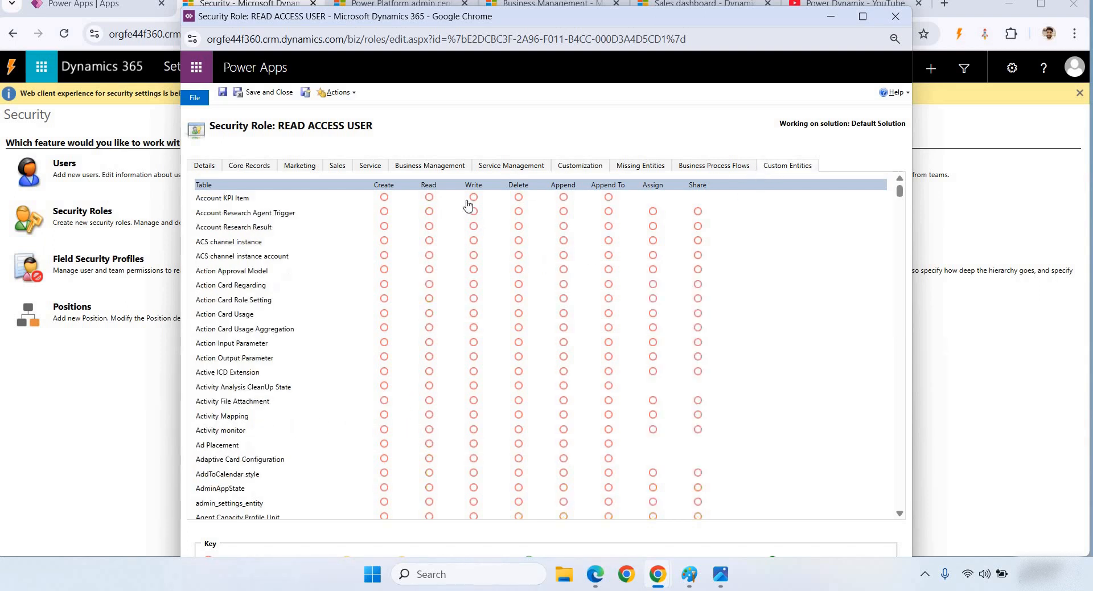
- Grant organization-level Read on every custom entity
left_click(431, 185)
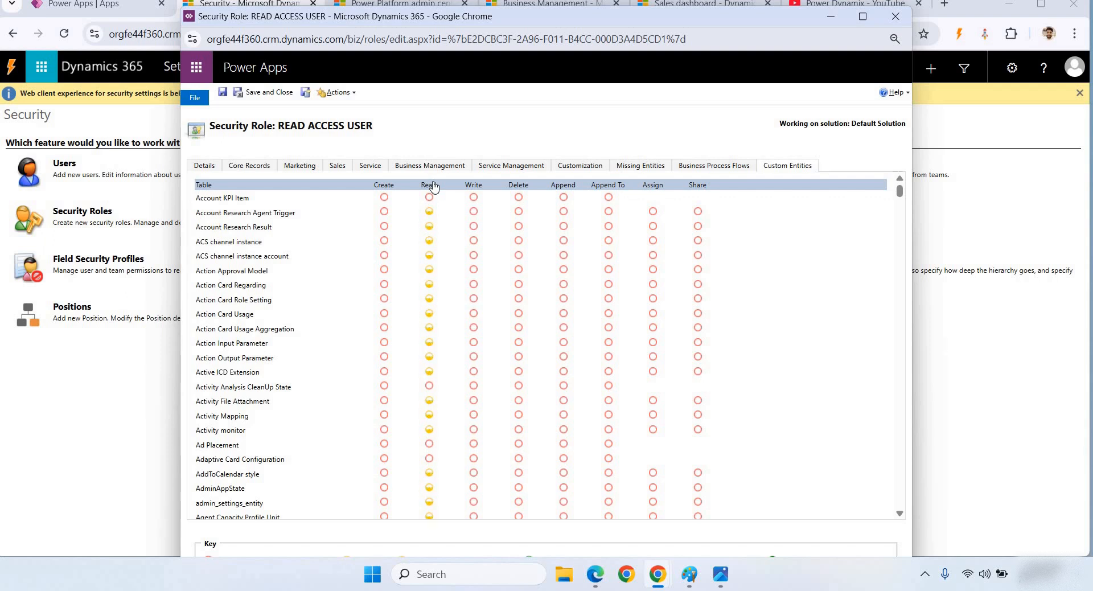
left_click(431, 184)
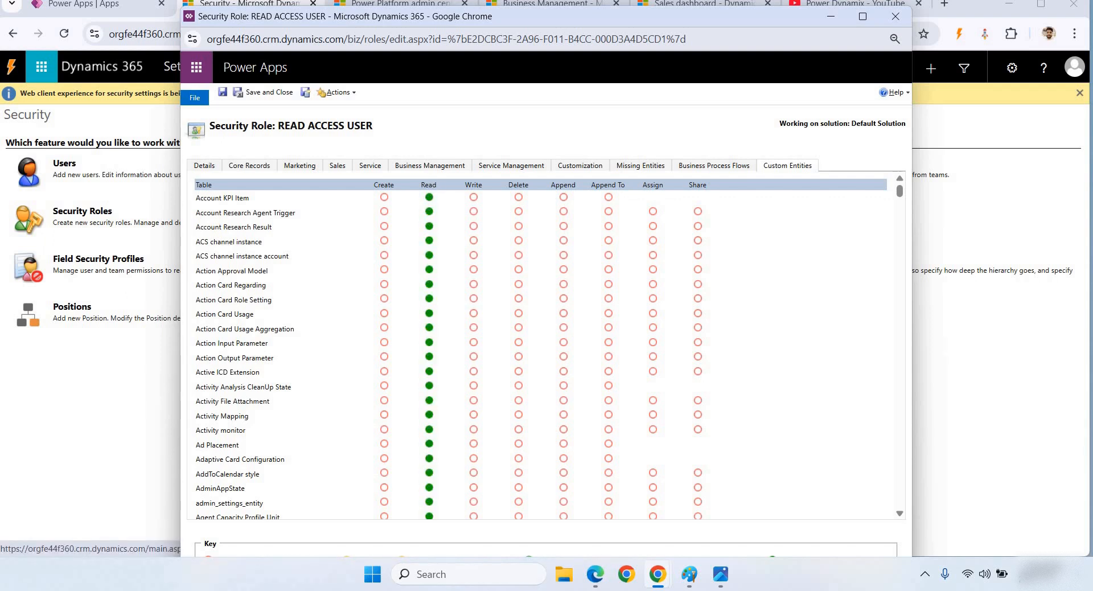
left_click(428, 186)
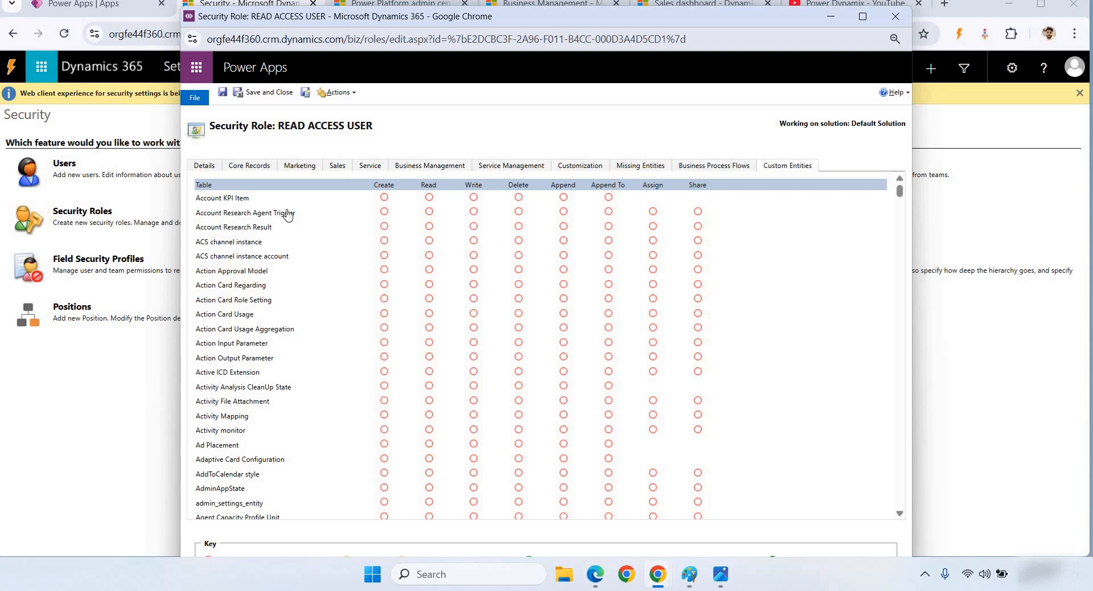
left_click(425, 188)
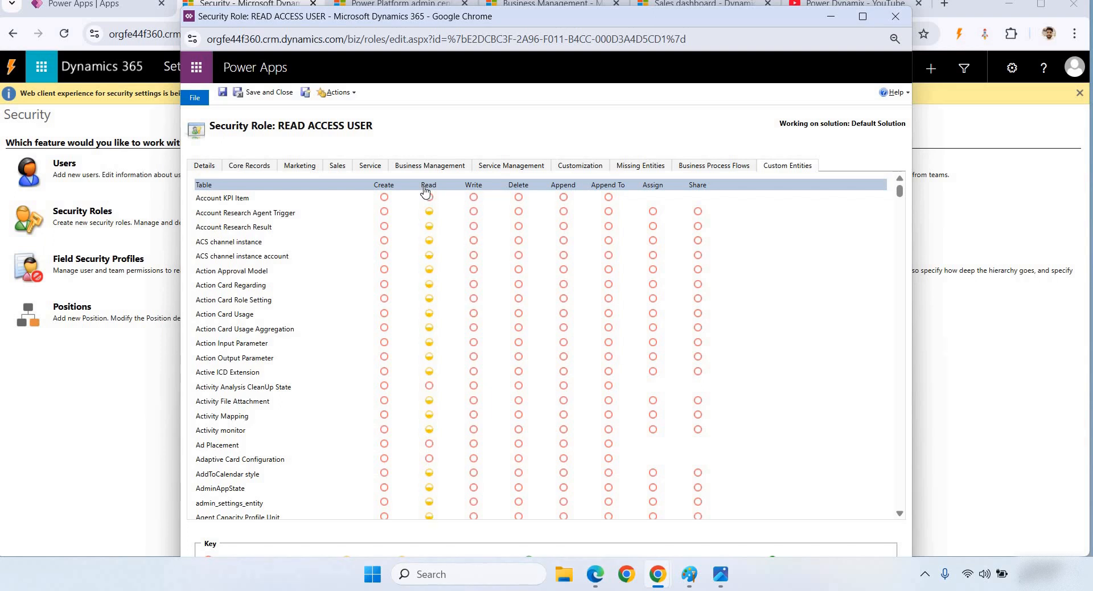
left_click(425, 189)
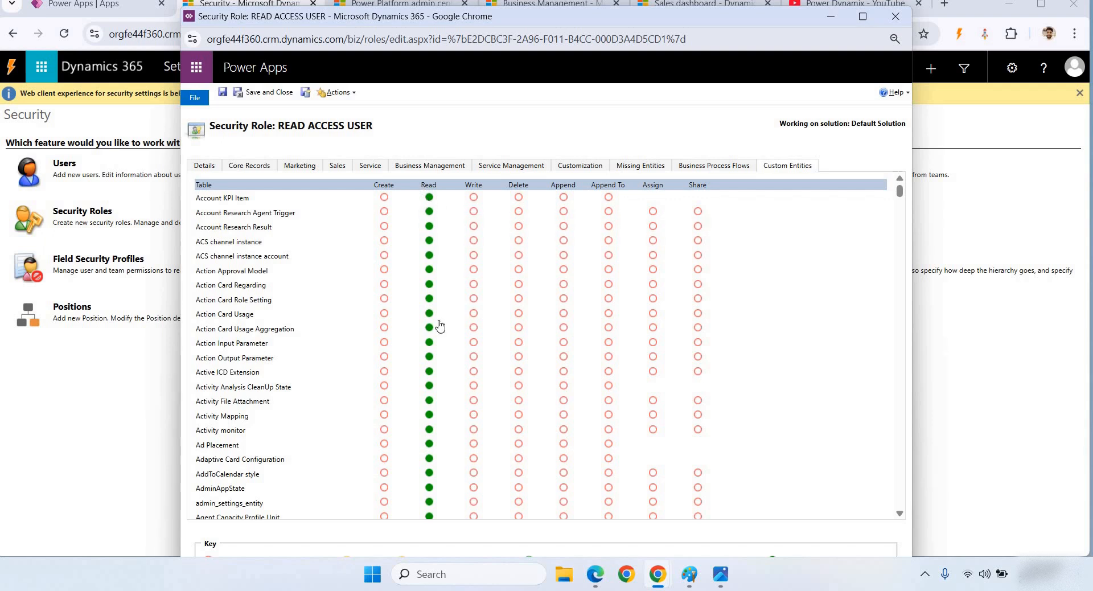
scroll(461, 420, "down", 1)
scroll(460, 420, "down", 12)
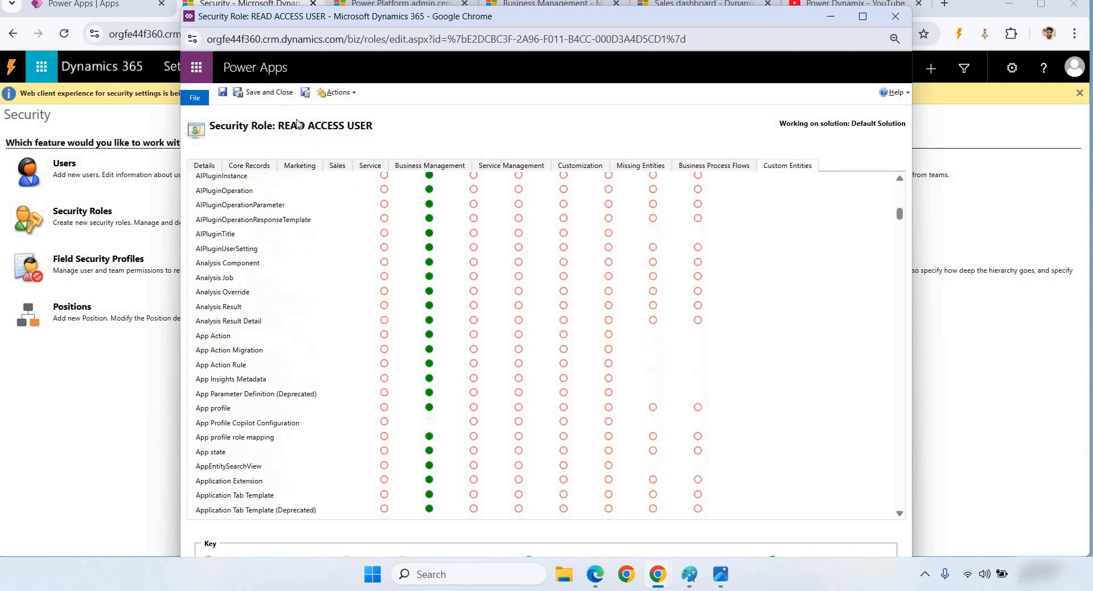
- Save and close the role, then close the Advanced Find window
left_click(271, 93)
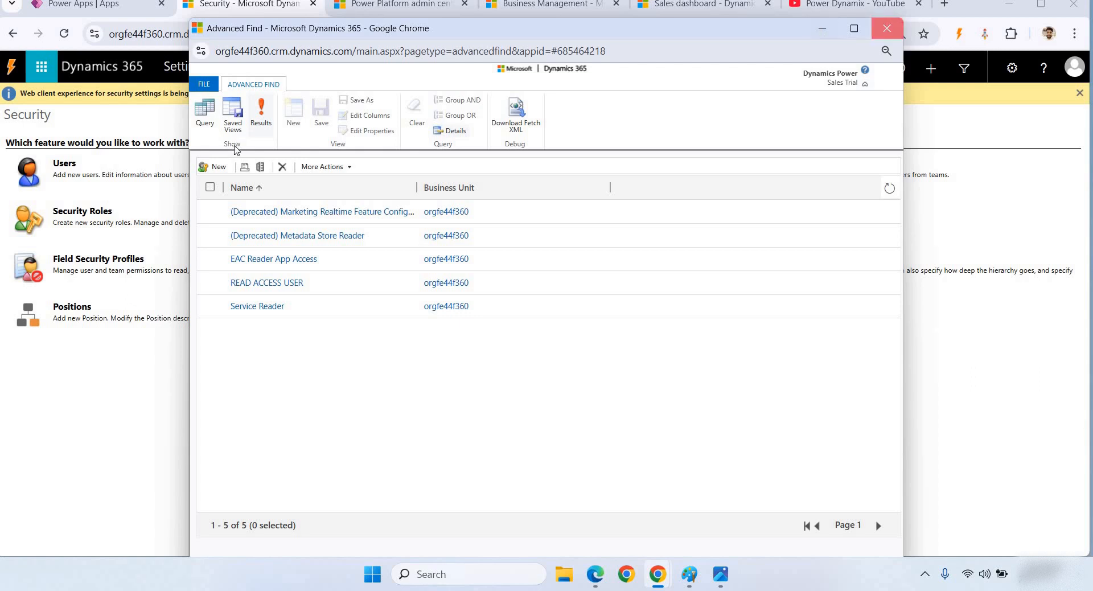
left_click(888, 30)
left_click(606, 137)
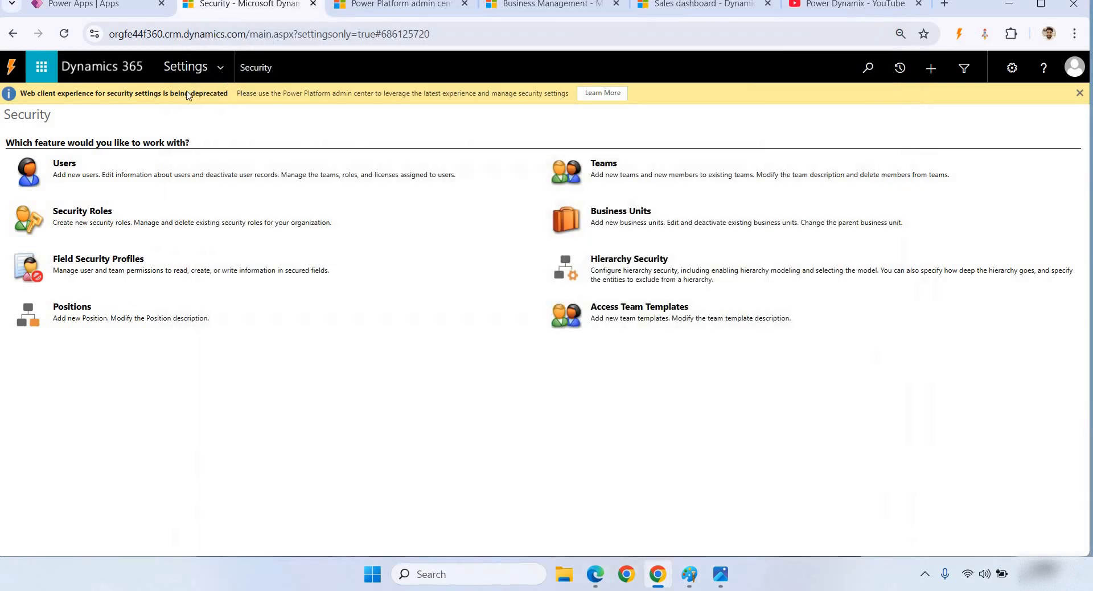
- Open the demo user's record from the Enabled Users view of the Users list
left_click(65, 164)
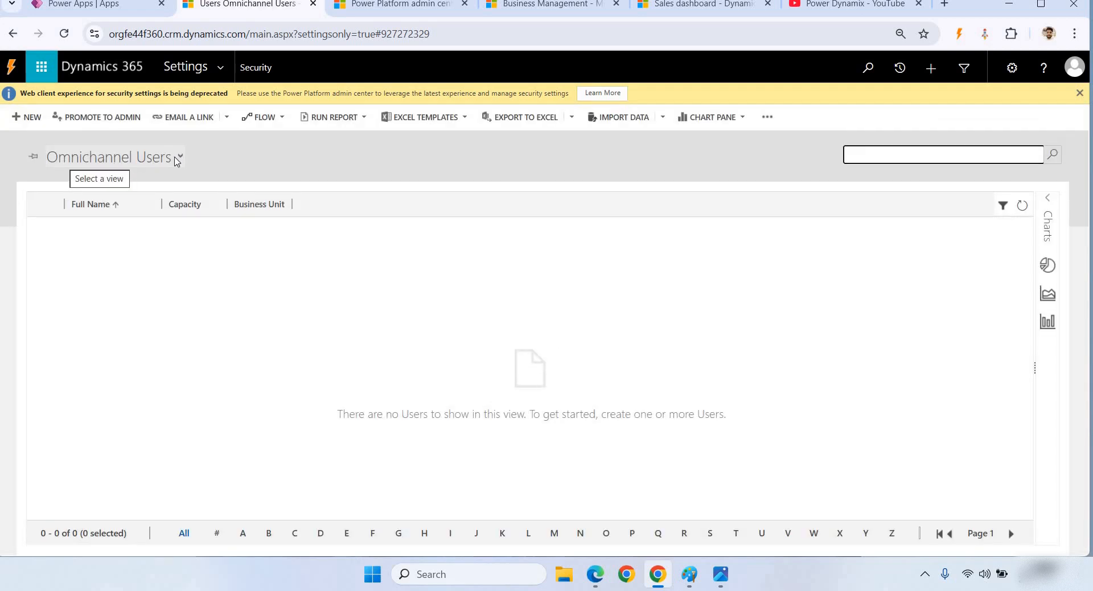
left_click(174, 159)
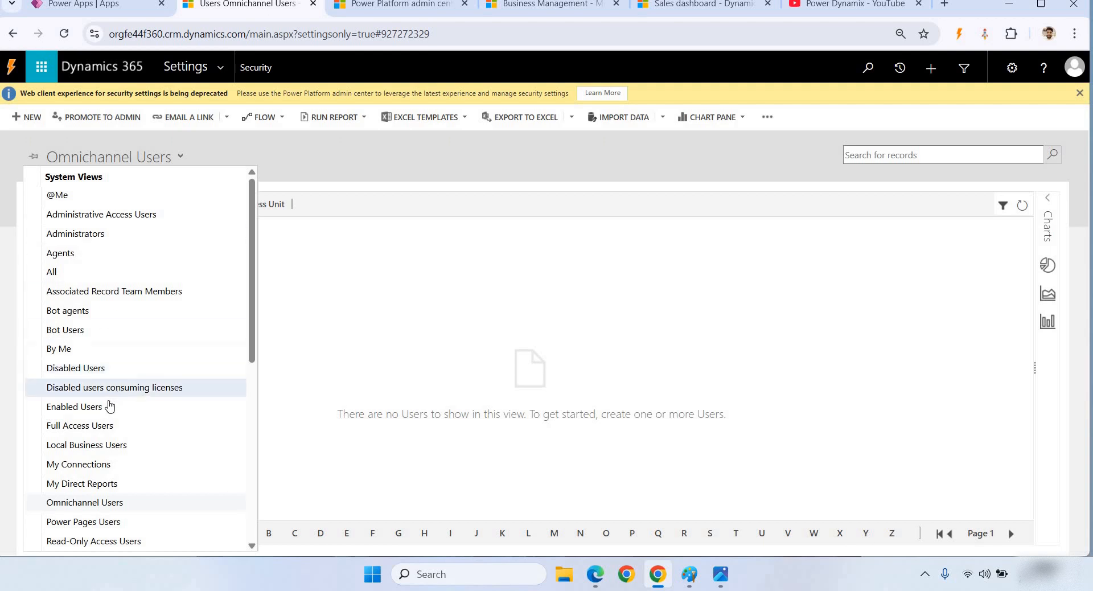
left_click(136, 408)
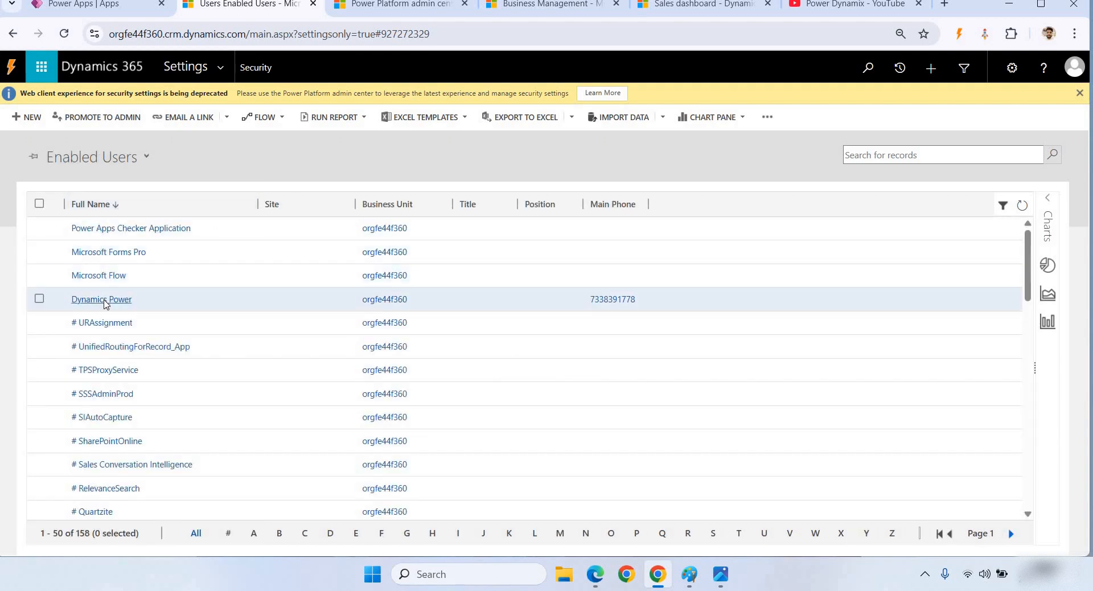
left_click(105, 304)
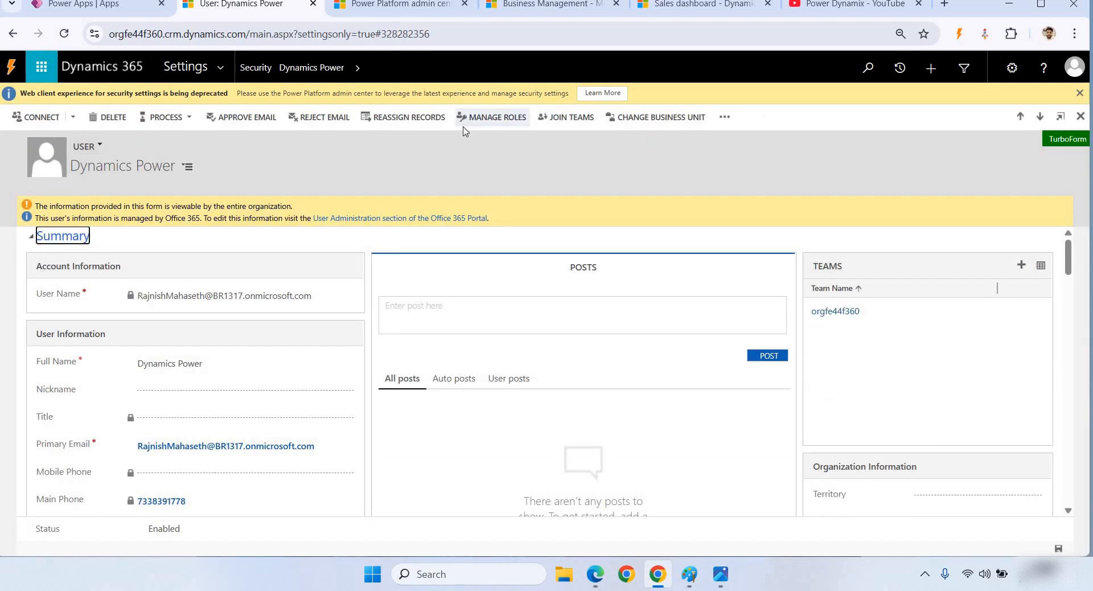
- Assign System Administrator, READ ACCESS USER and RPE Role to the user
left_click(497, 118)
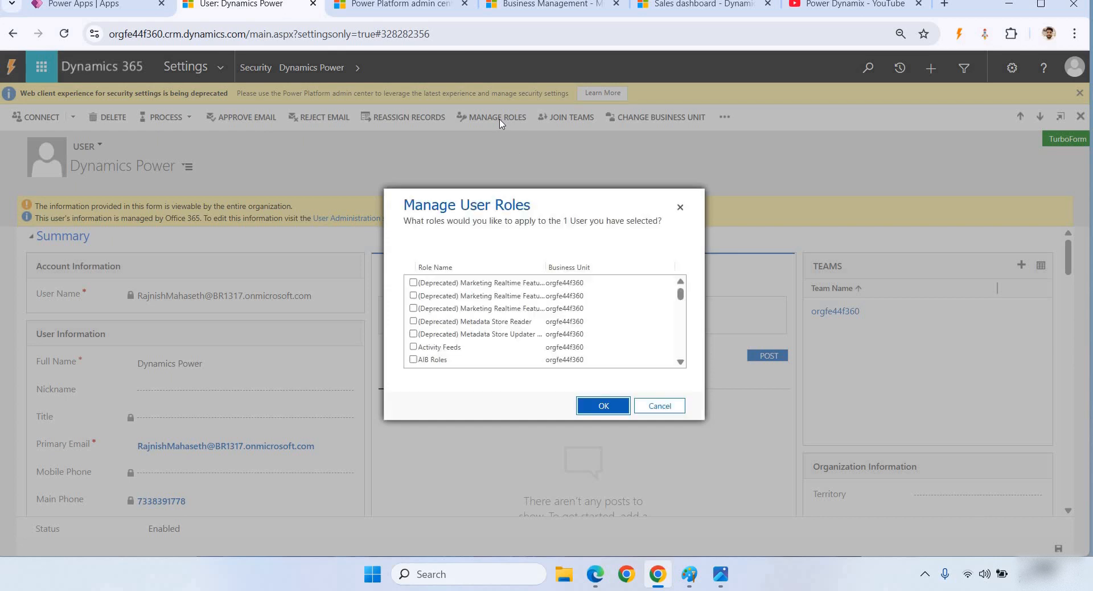
scroll(680, 301, "down", 10)
scroll(585, 347, "down", 15)
scroll(512, 348, "up", 2)
left_click(479, 342)
scroll(461, 330, "up", 10)
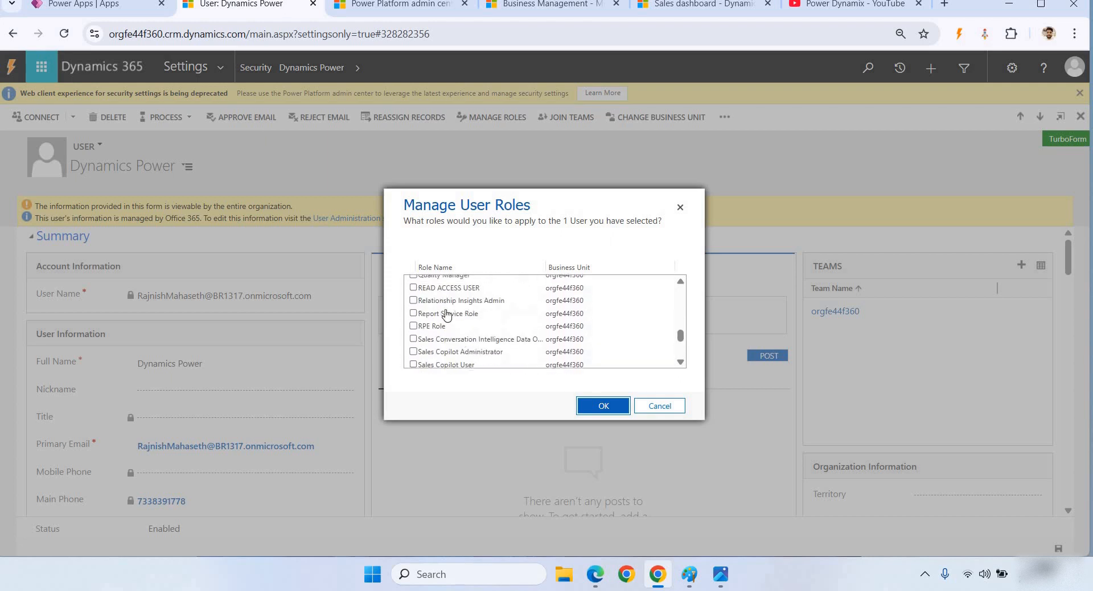
left_click(413, 288)
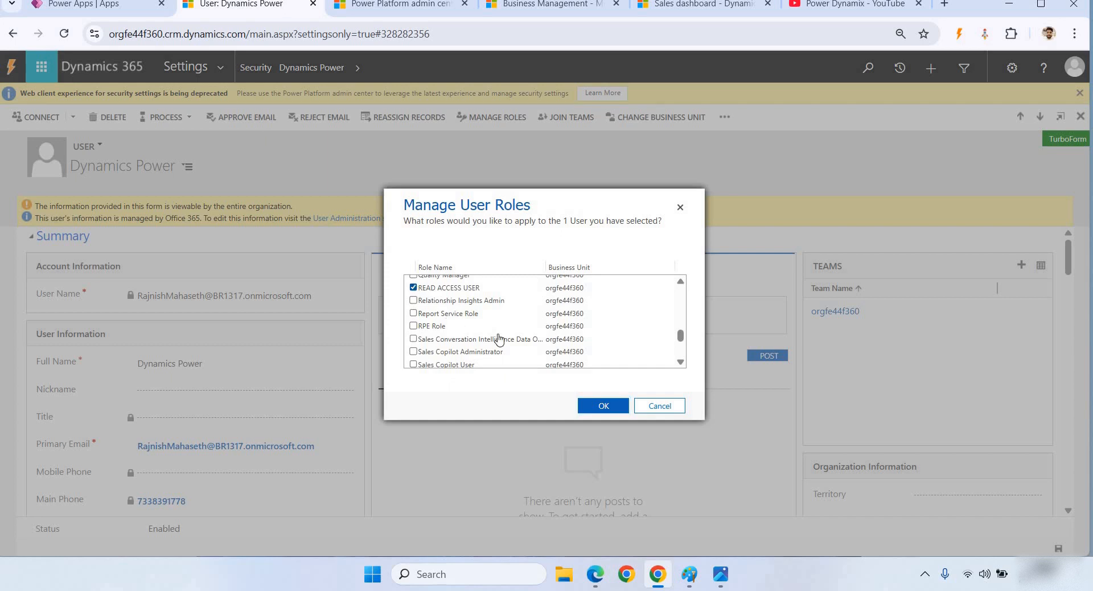
left_click(413, 325)
left_click(605, 413)
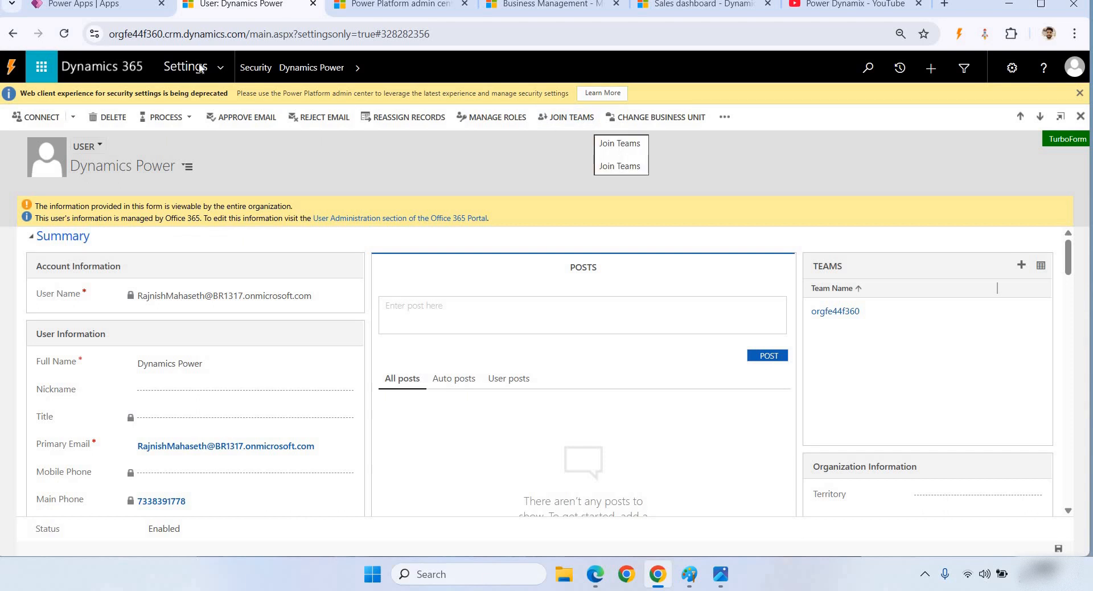
left_click(86, 5)
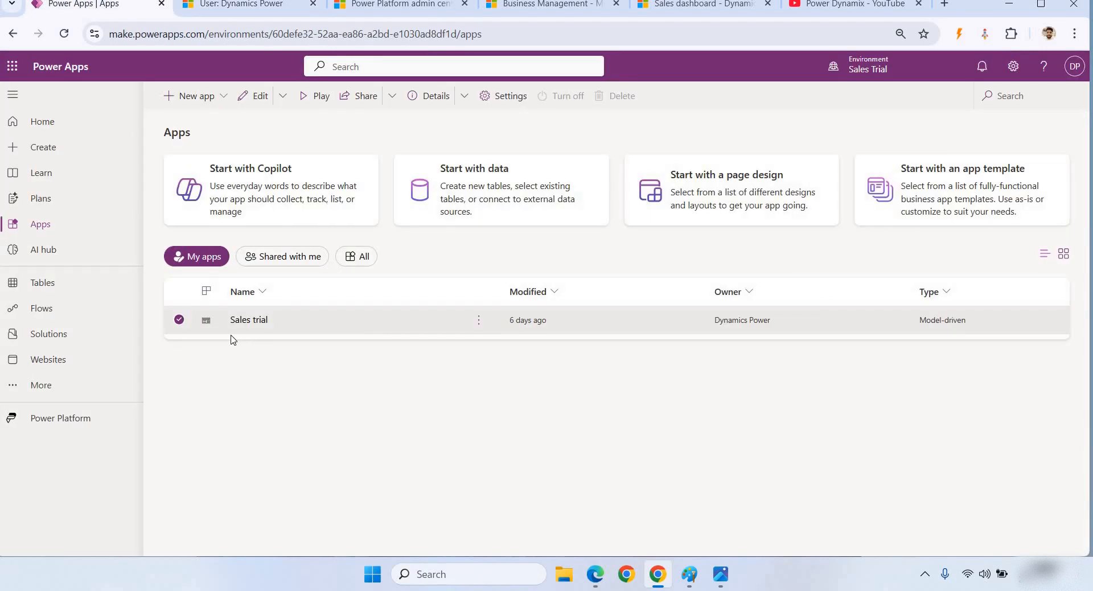
- Reload the Apps list and start sharing the Sales trial app
left_click(64, 32)
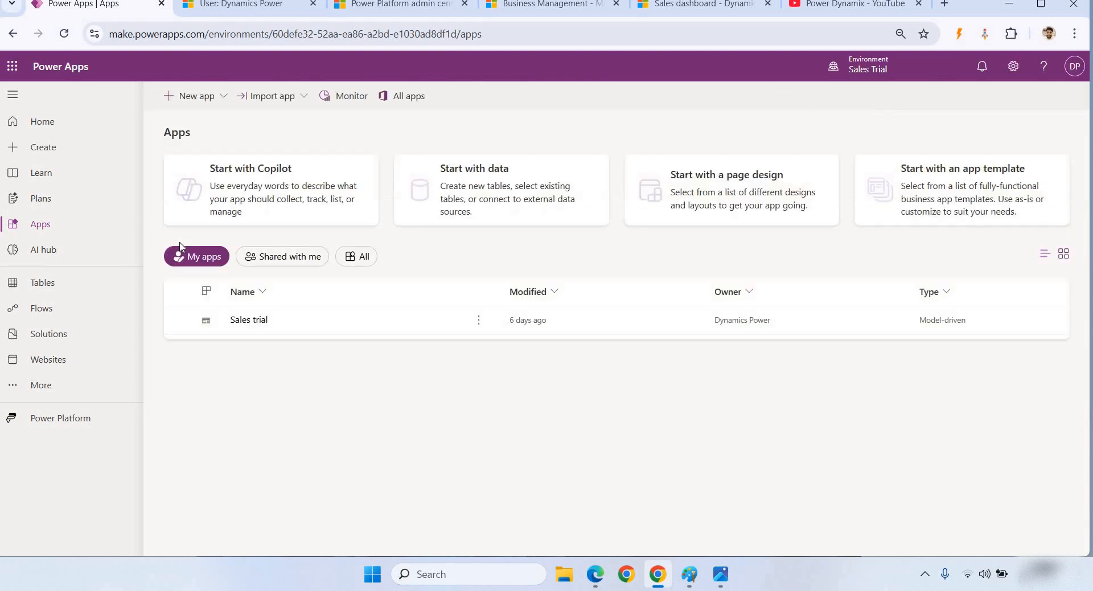
left_click(481, 326)
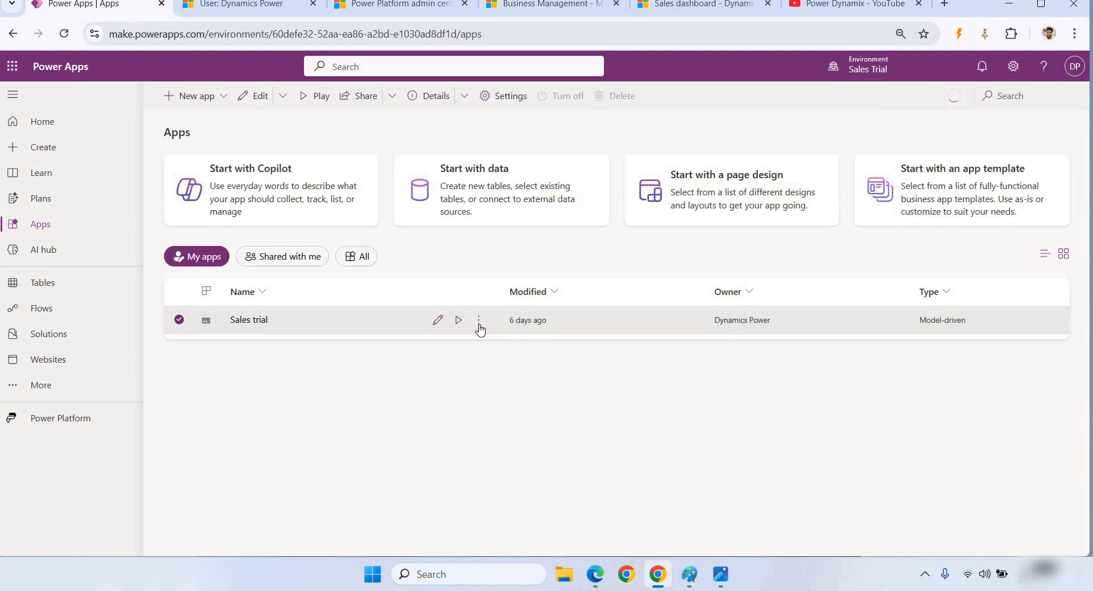
left_click(479, 321)
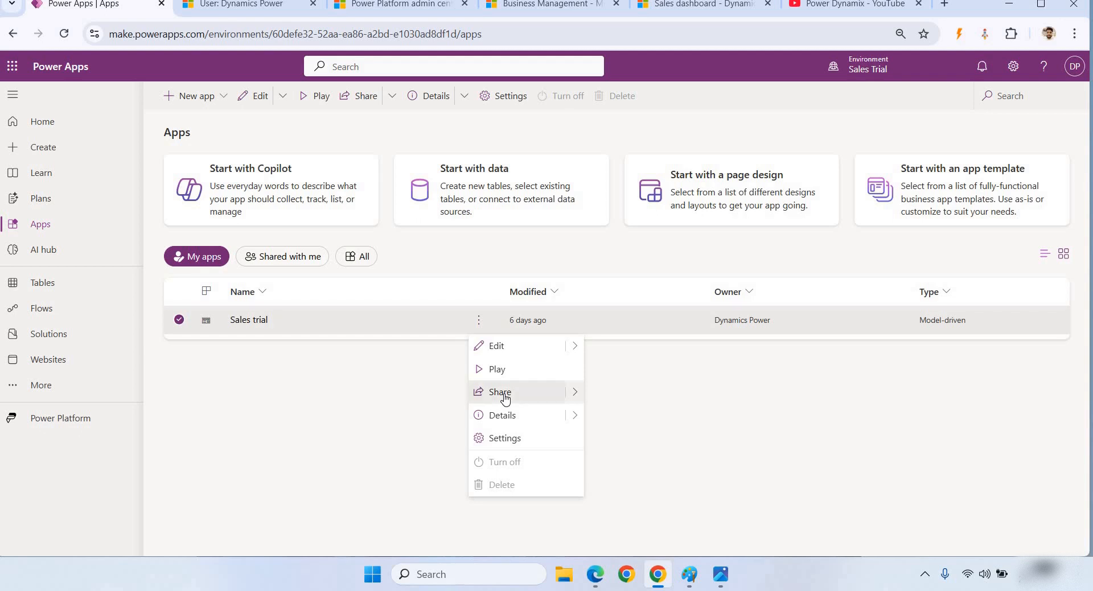
left_click(501, 392)
- Search the People box for a user, then clear the unmatched entry
left_click(562, 240)
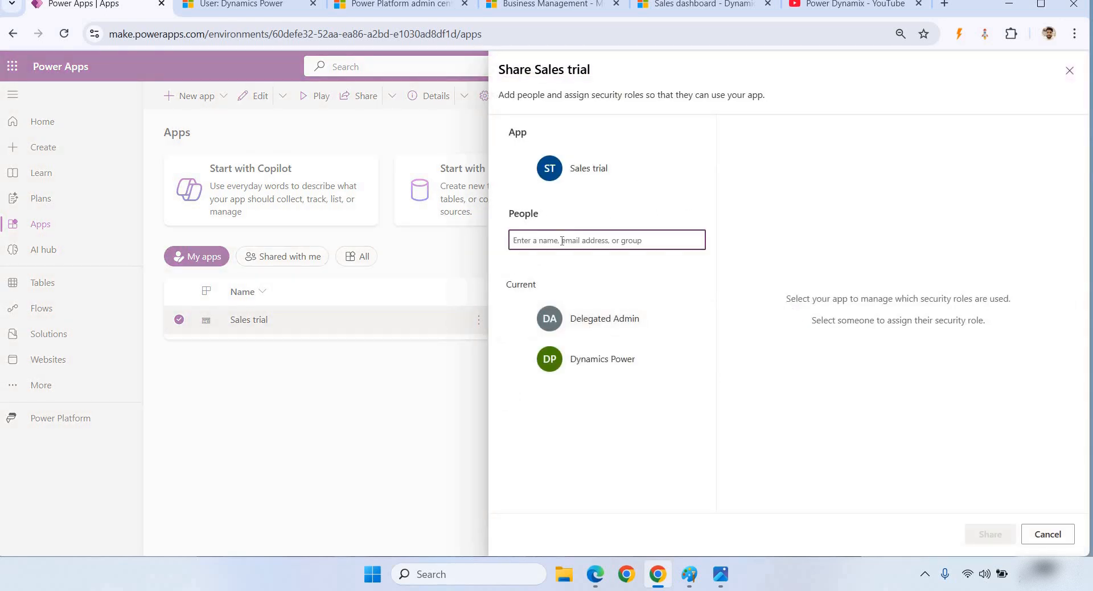
type("Ama")
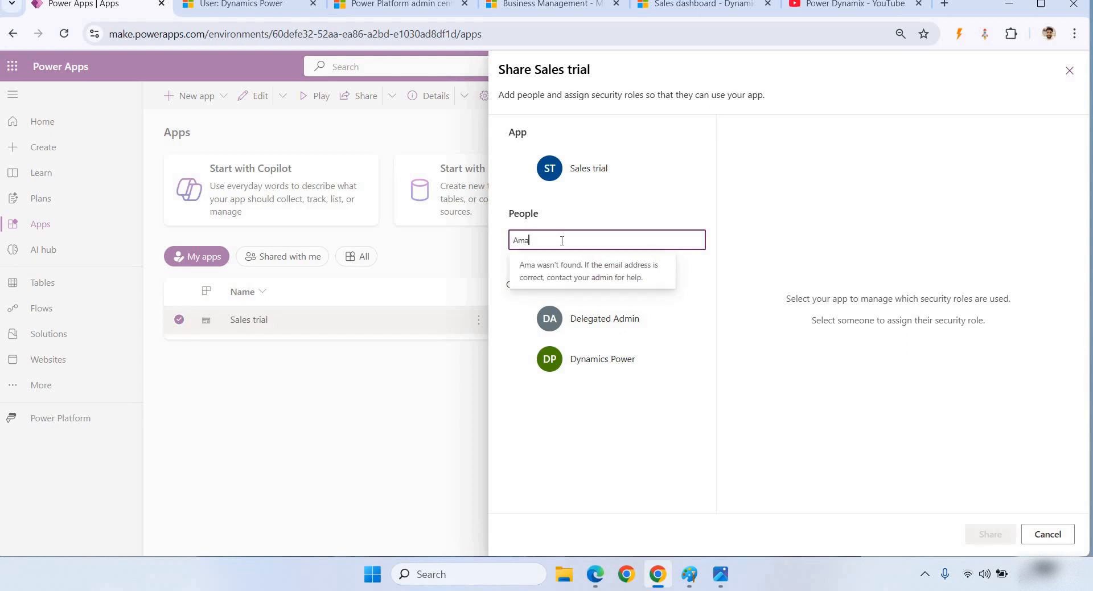
key("ctrl+a")
key("BackSpace")
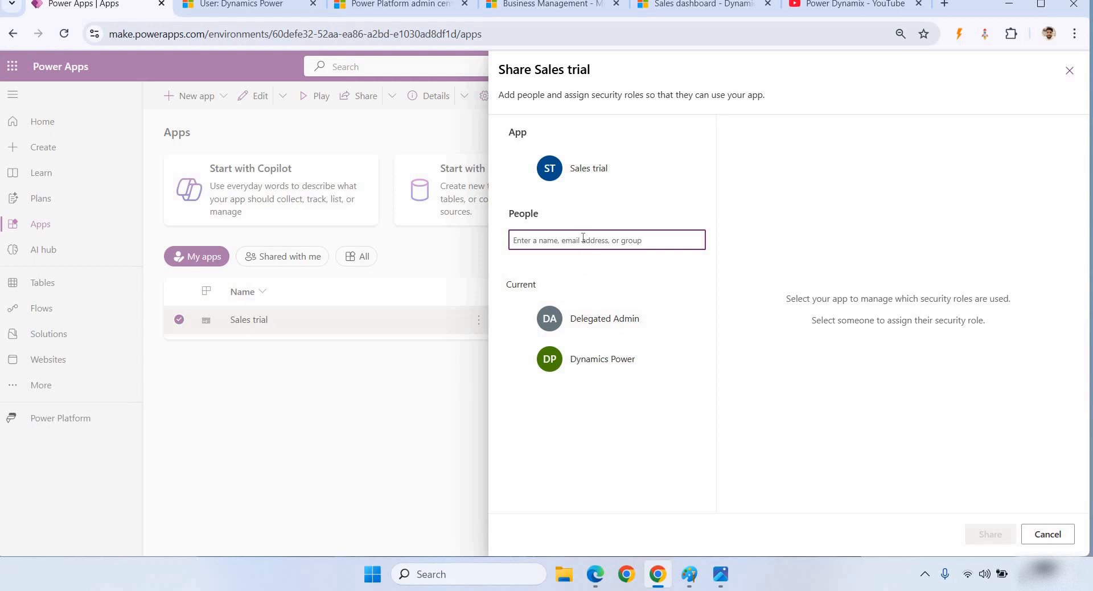
- Check the demo user's current Dataverse roles, then return to the READ ACCESS USER role page
left_click(514, 359)
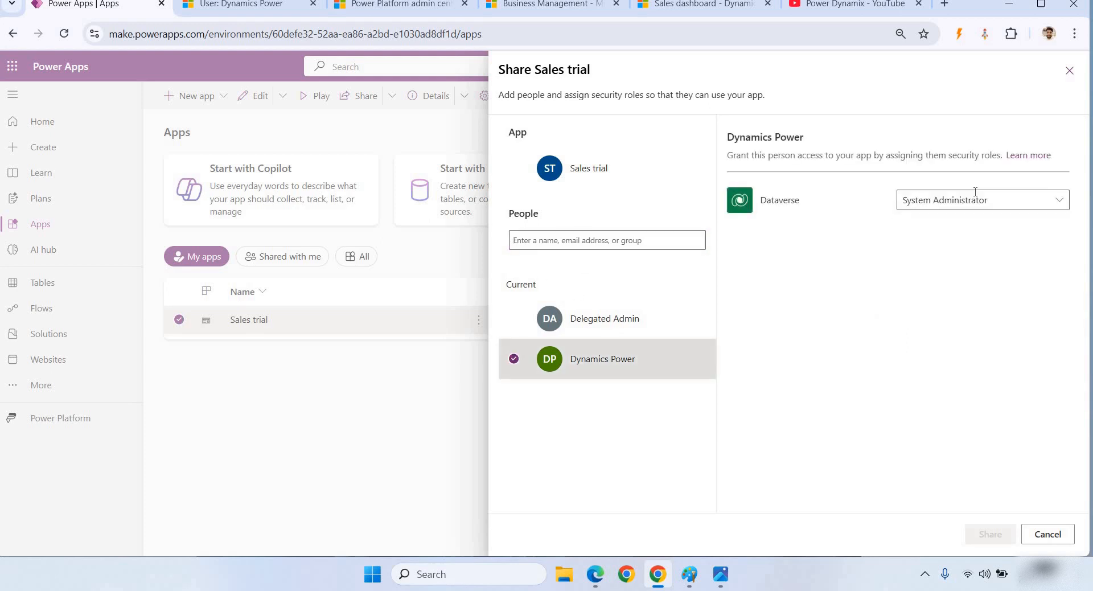
left_click(1059, 202)
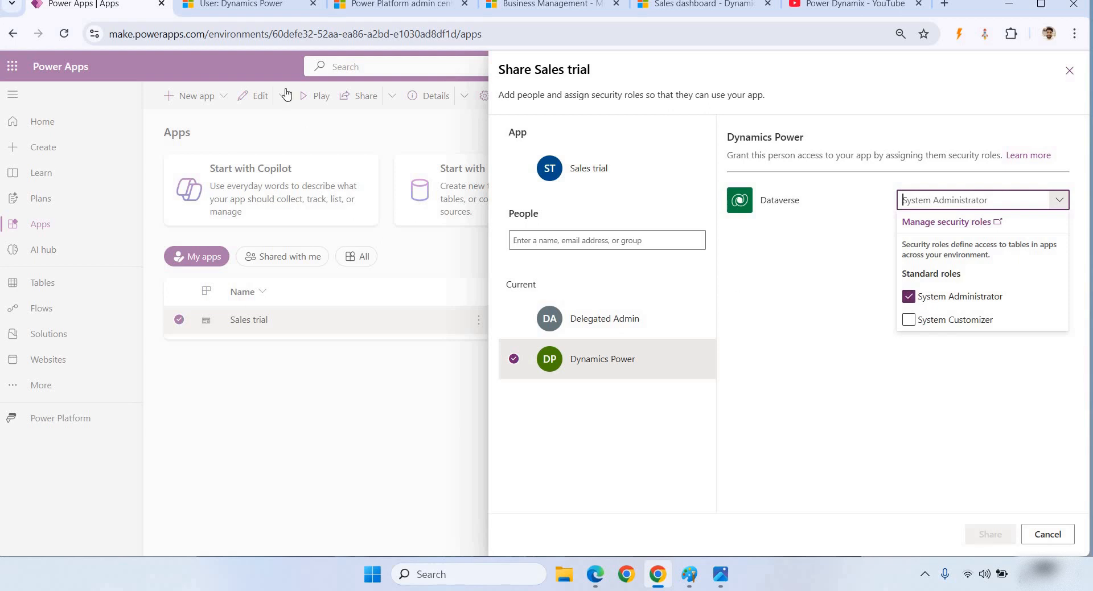
left_click(216, 7)
left_click(439, 10)
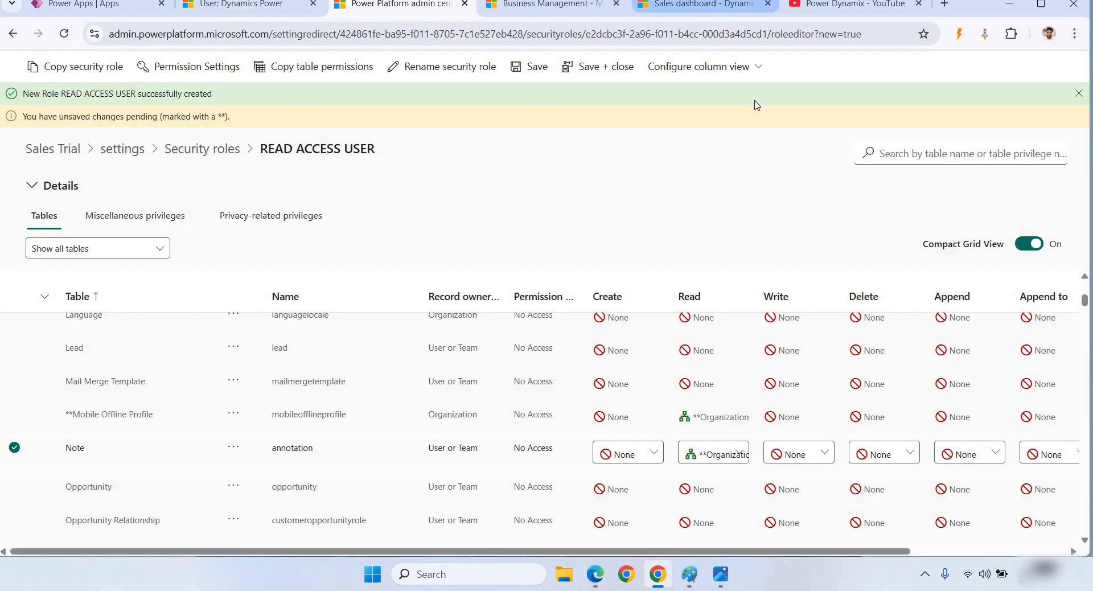
- On the Sales dashboard tab, bring up the list of published apps, including Sales trial and Sales Hub
left_click(704, 6)
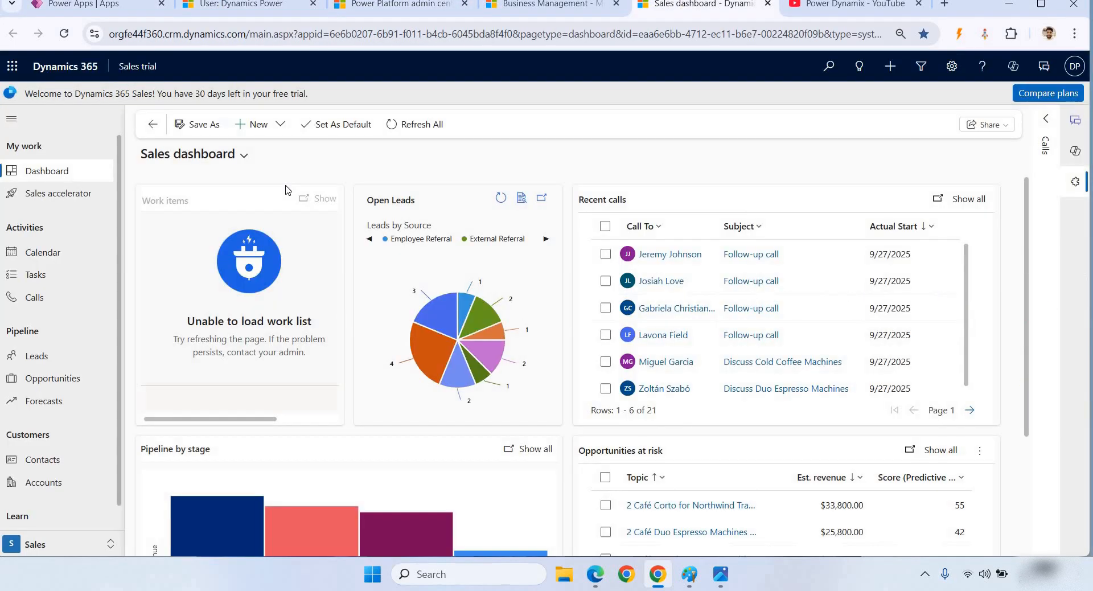
left_click(137, 68)
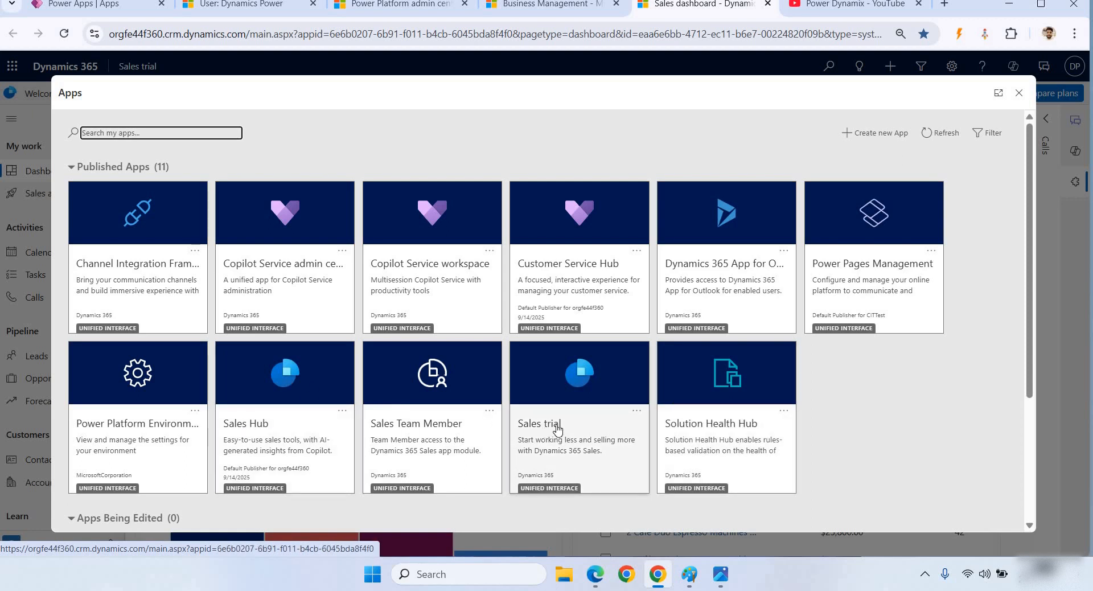
- Give Sales trial the READ ACCESS USER, Quality Manager and Quality Evaluator roles and save
left_click(635, 415)
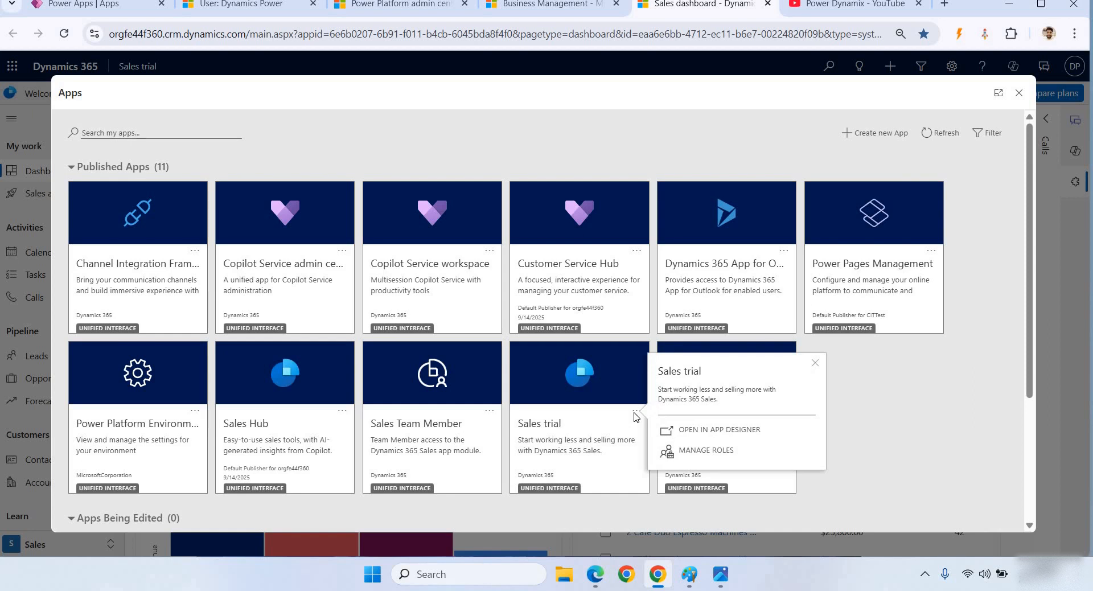
left_click(723, 452)
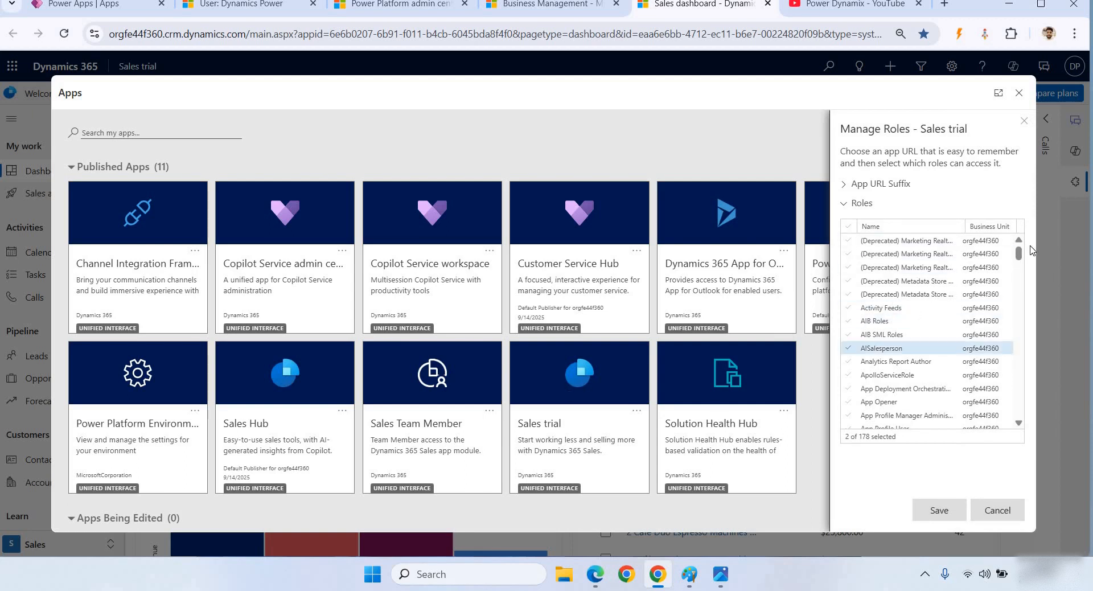
left_click_drag(1019, 253, 1018, 308)
scroll(1019, 336, "down", 8)
scroll(1018, 369, "down", 5)
left_click(891, 312)
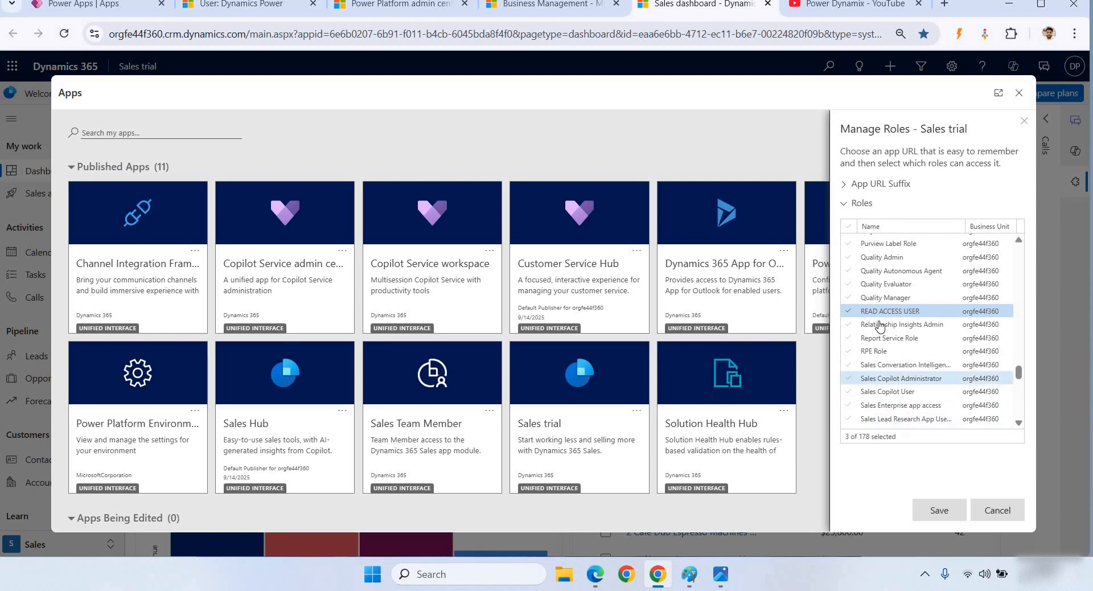
left_click(883, 297)
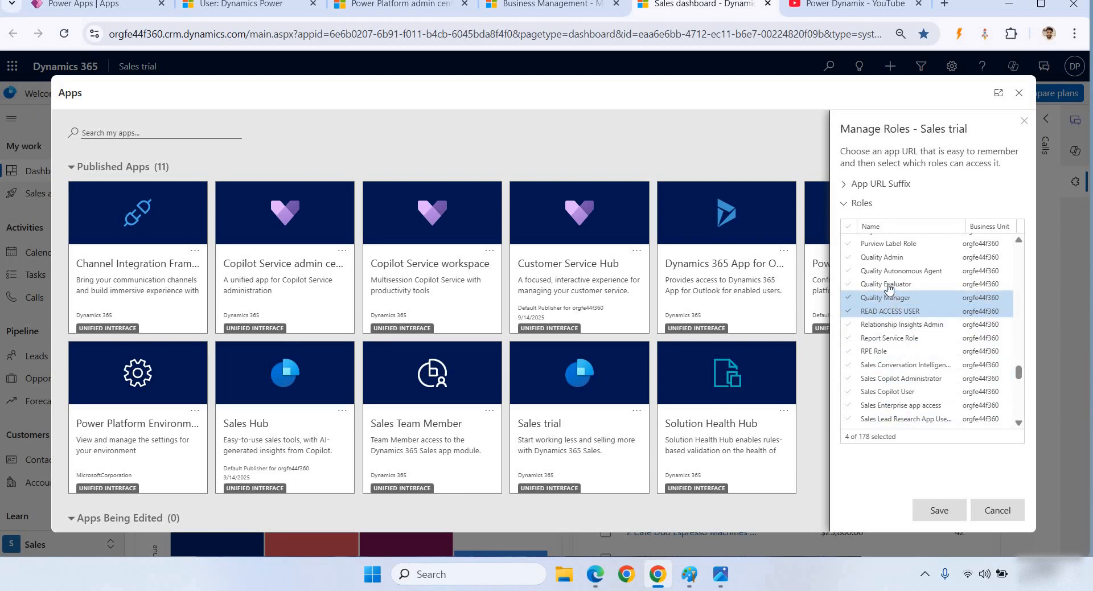
left_click(889, 284)
left_click(939, 510)
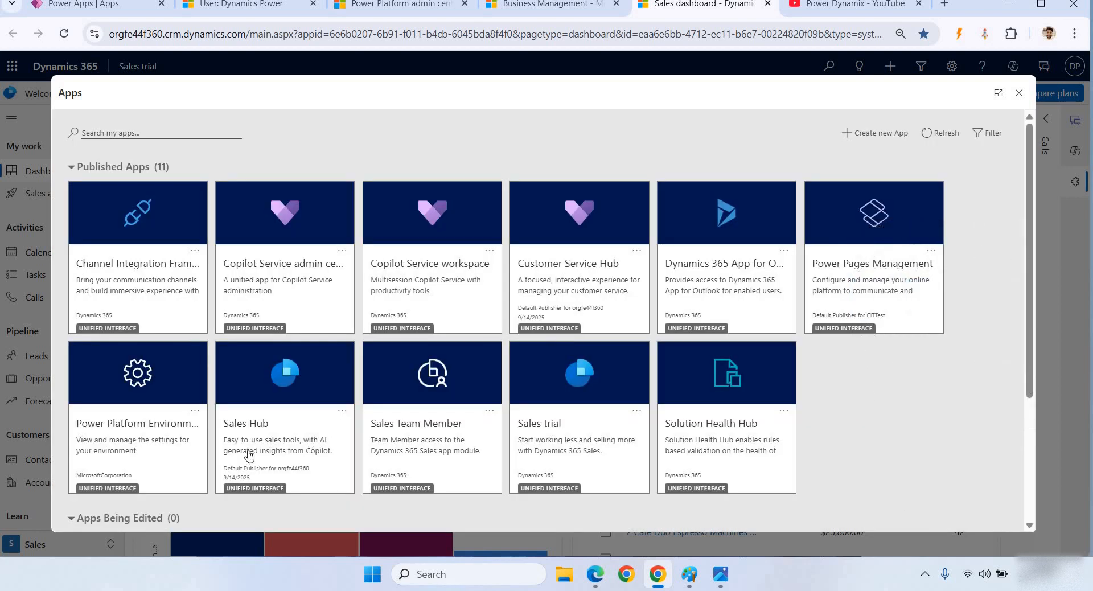
- Review the Sales Hub app roles without changes, then return to Power Apps
left_click(341, 411)
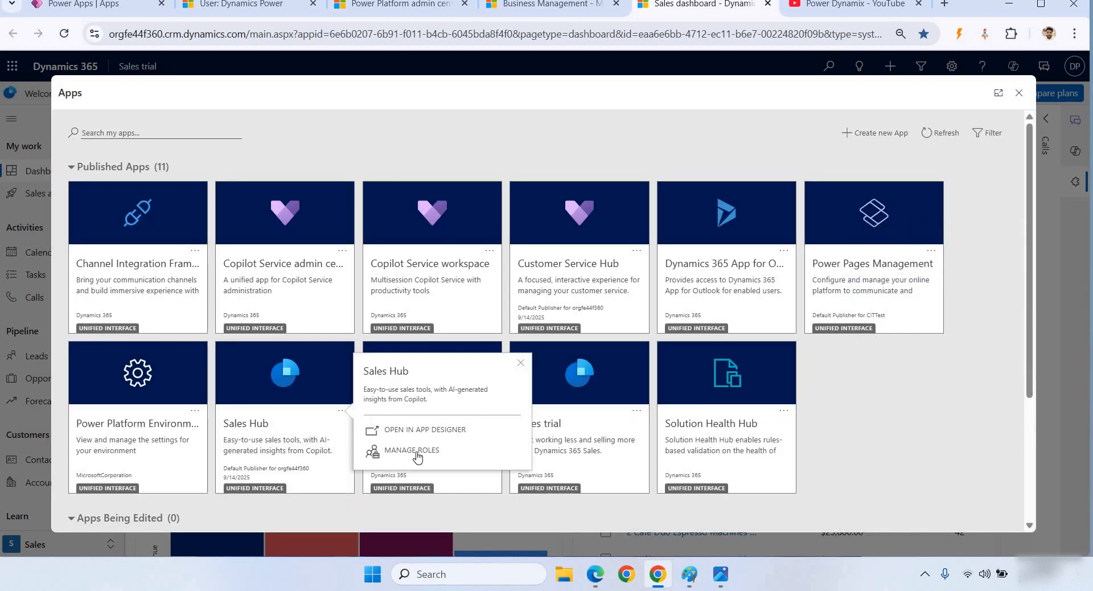
left_click(418, 450)
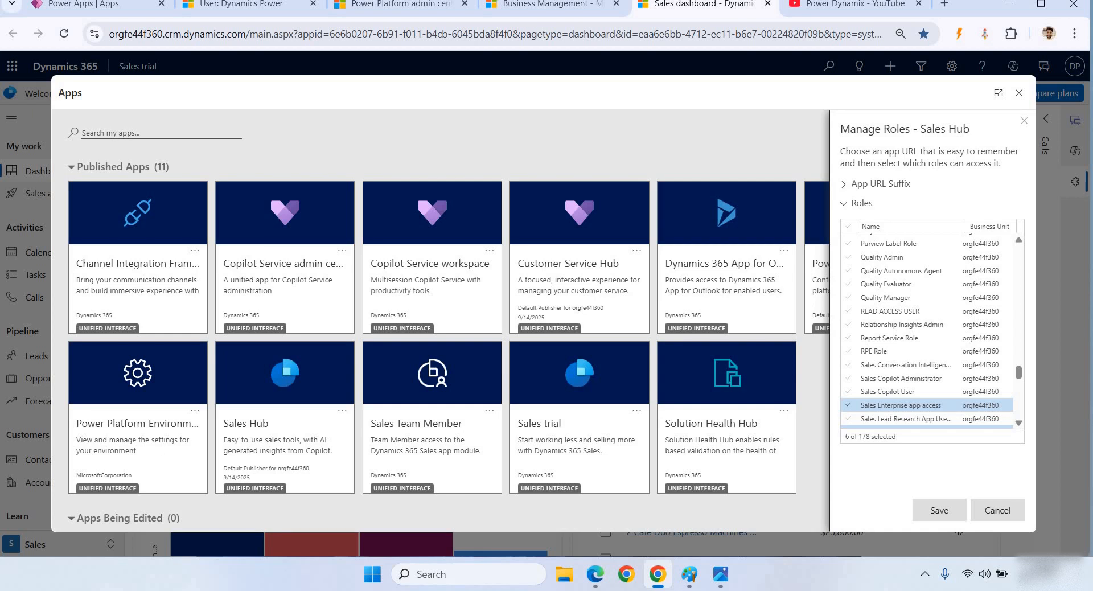
left_click(991, 511)
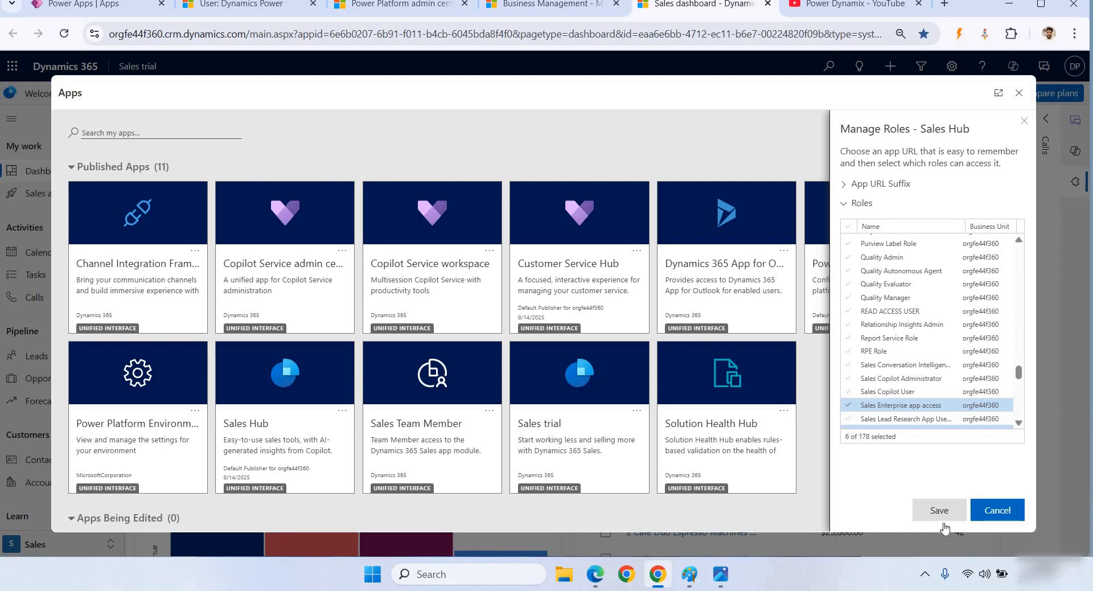
left_click(91, 4)
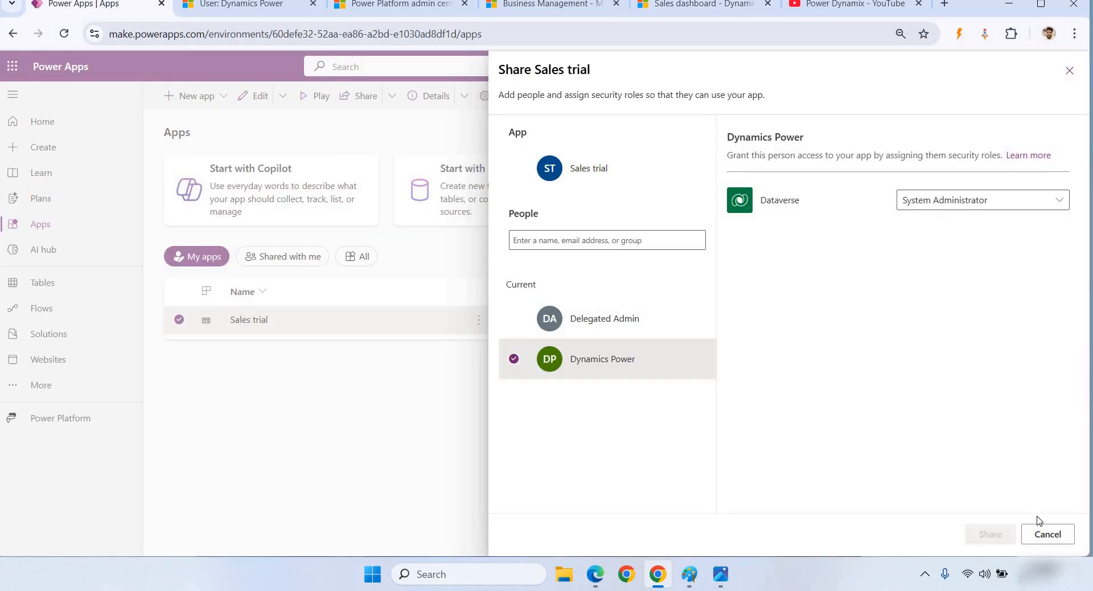
- Close the Sales trial share panel and reload Power Apps to pick up the new roles
left_click(1047, 533)
left_click(67, 36)
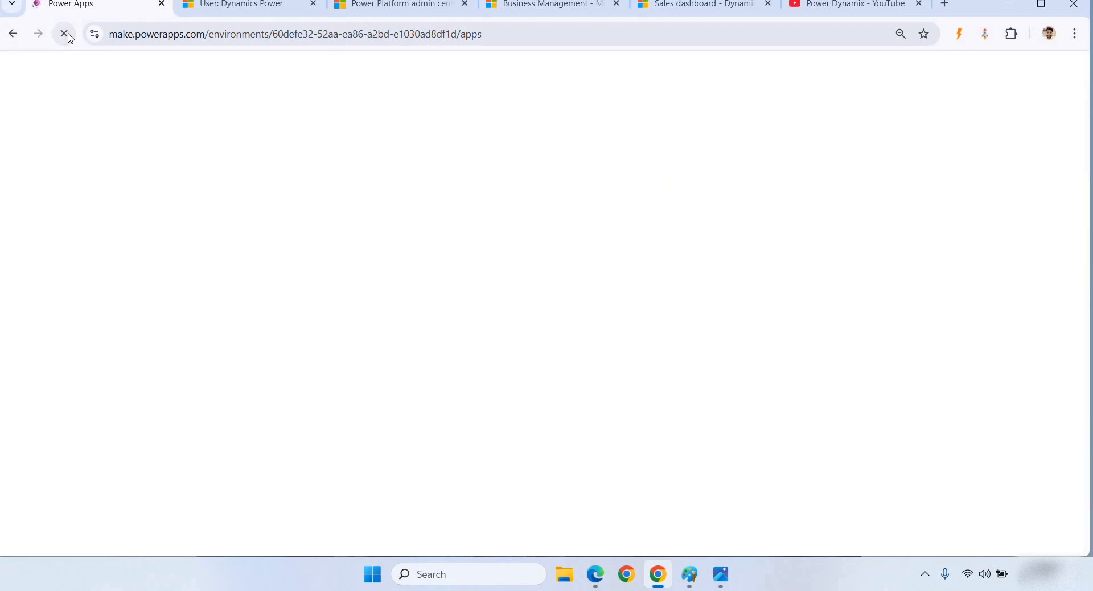
left_click(65, 34)
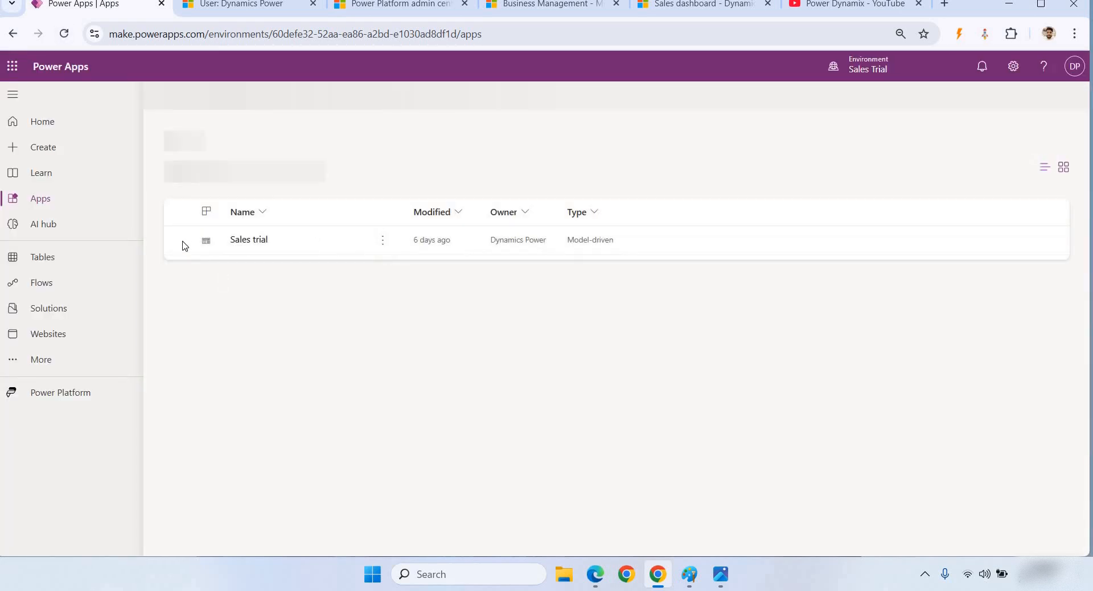
- Start sharing Sales trial with the demo user and check the READ ACCESS USER Dataverse role
left_click(178, 319)
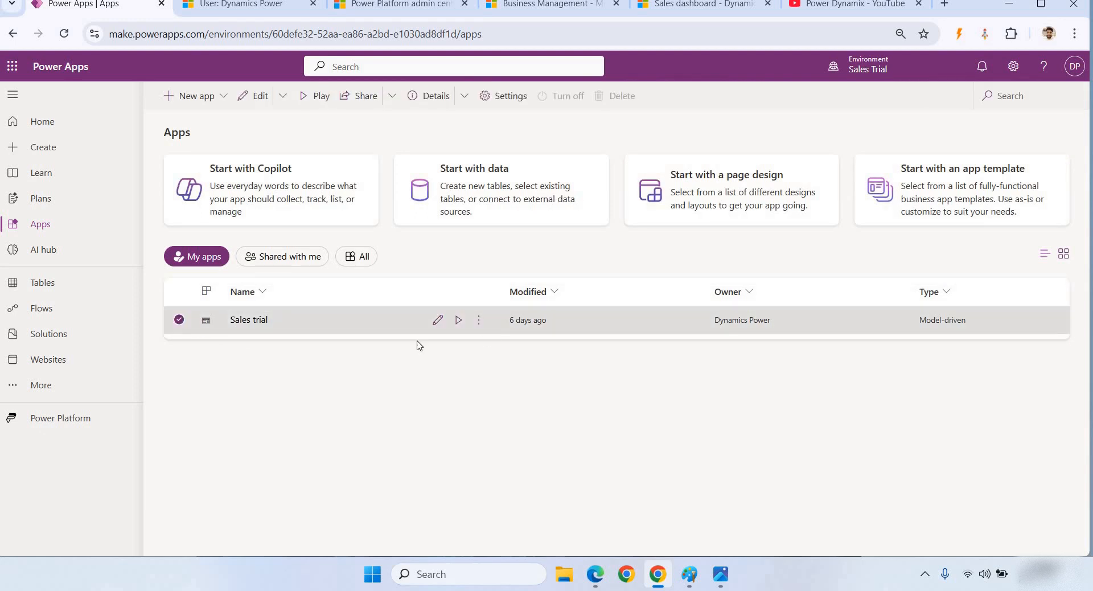
left_click(480, 322)
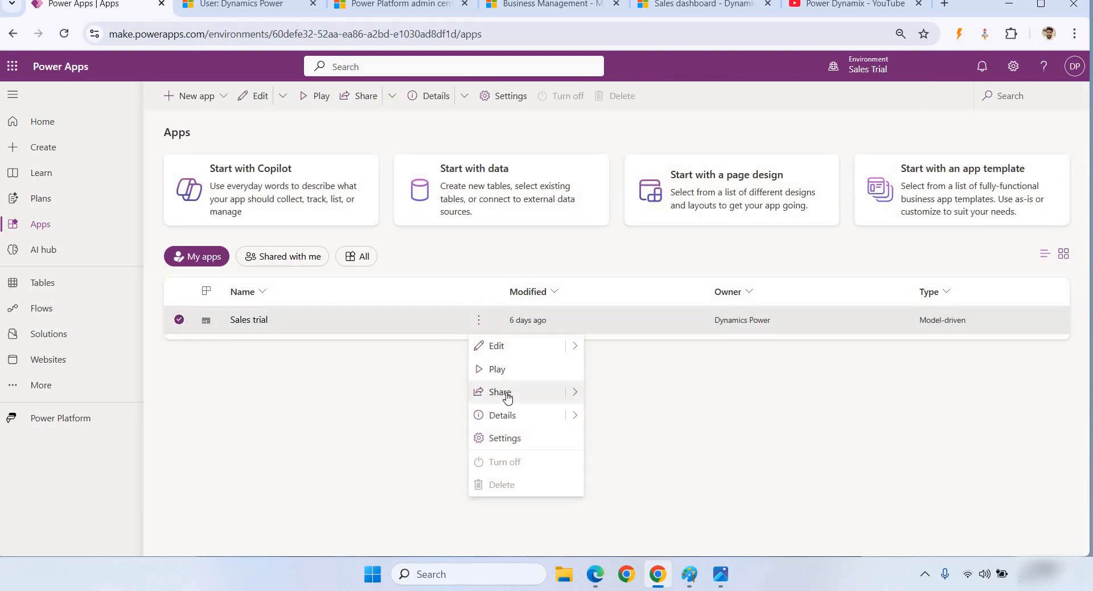
left_click(505, 389)
left_click(513, 359)
left_click(968, 200)
left_click(921, 321)
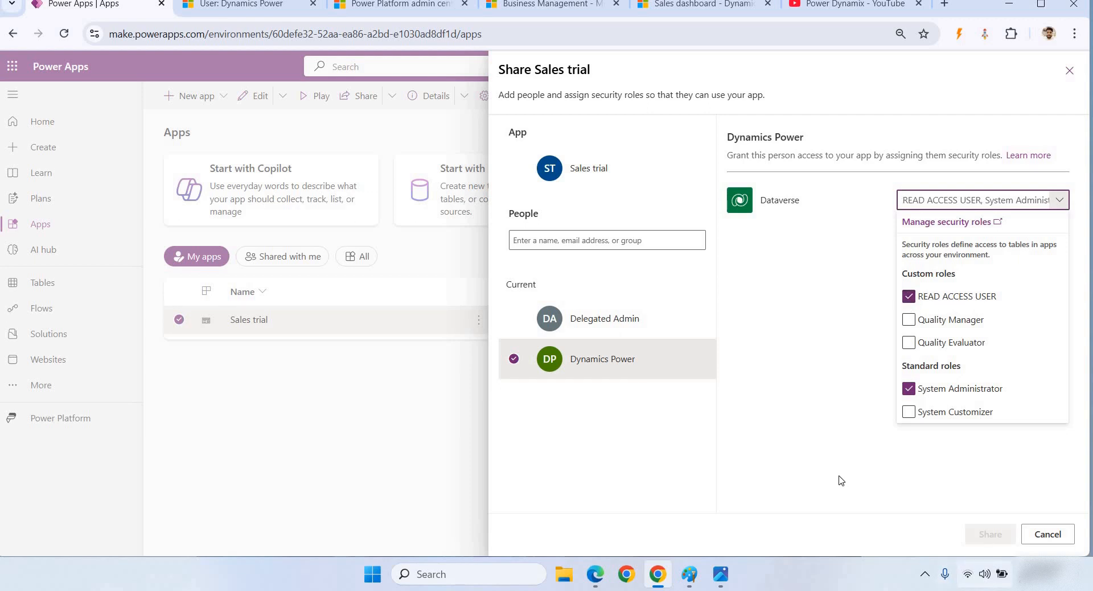
left_click(1017, 515)
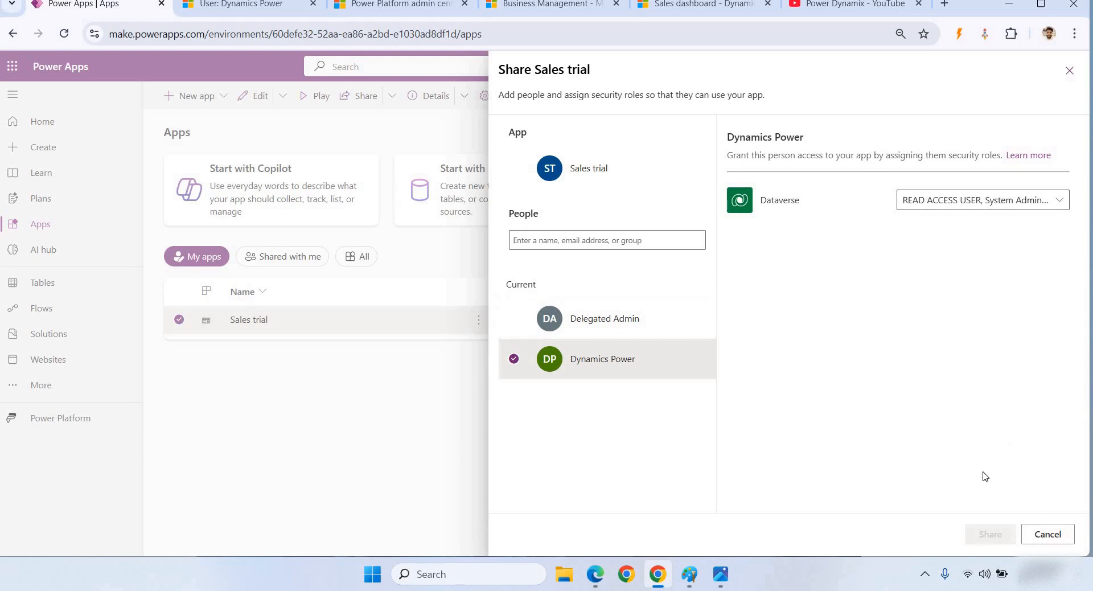
- Confirm the role selection, share Sales trial, and bring up the security-roles summary slide
left_click(939, 201)
left_click(908, 319)
left_click(1016, 534)
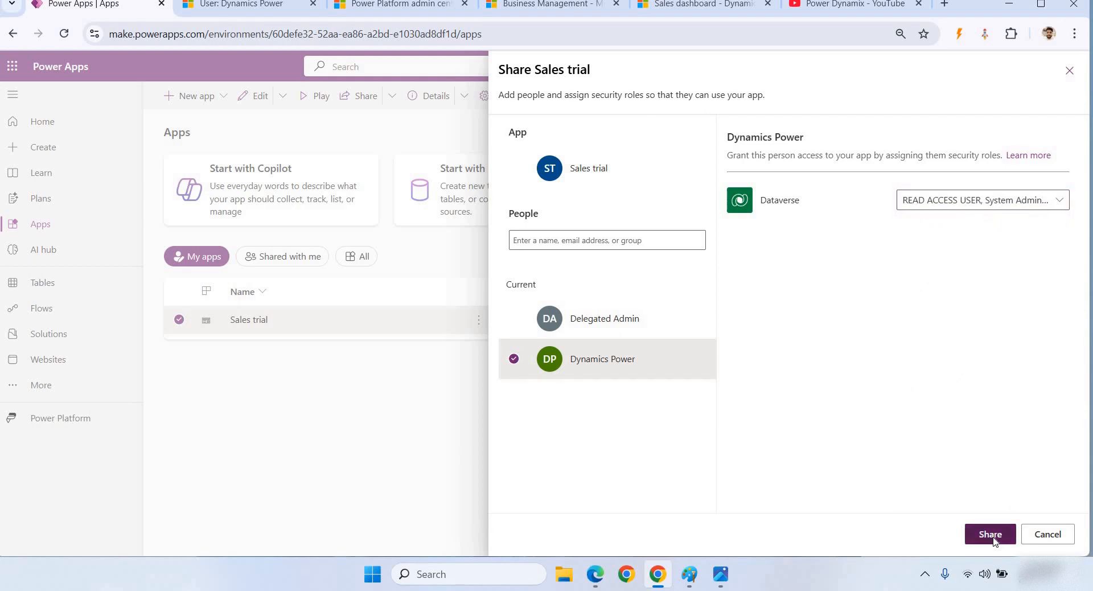
left_click(993, 538)
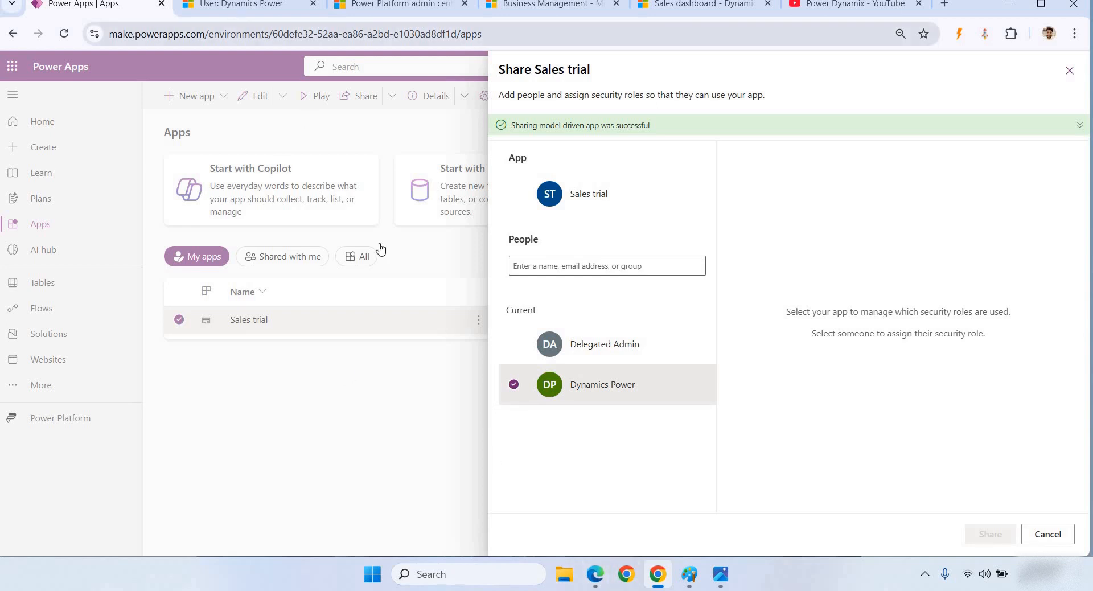
left_click(720, 574)
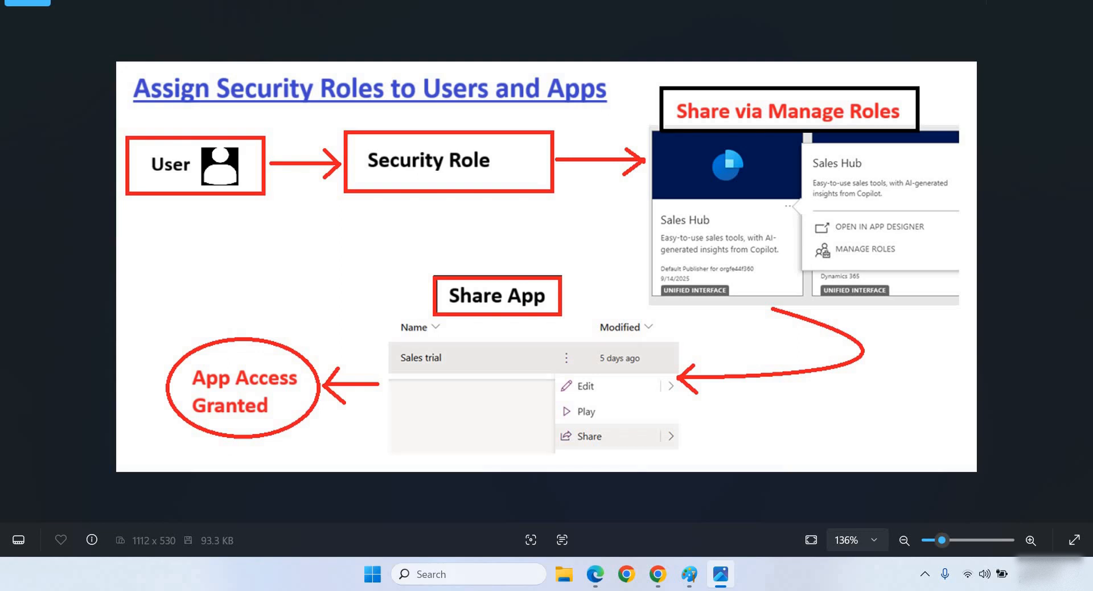
key("alt+Tab")
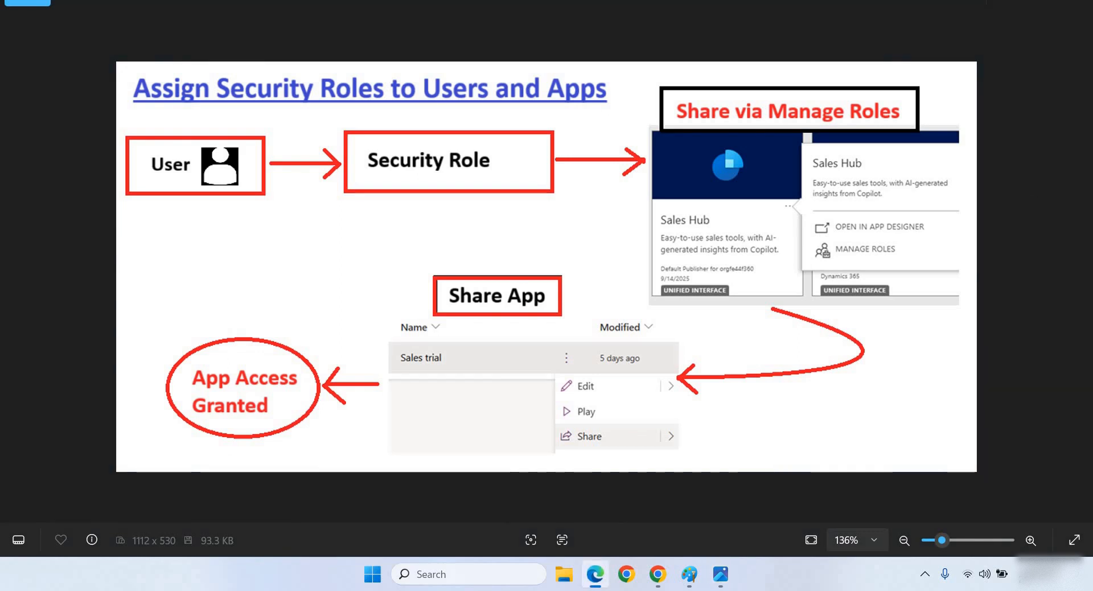